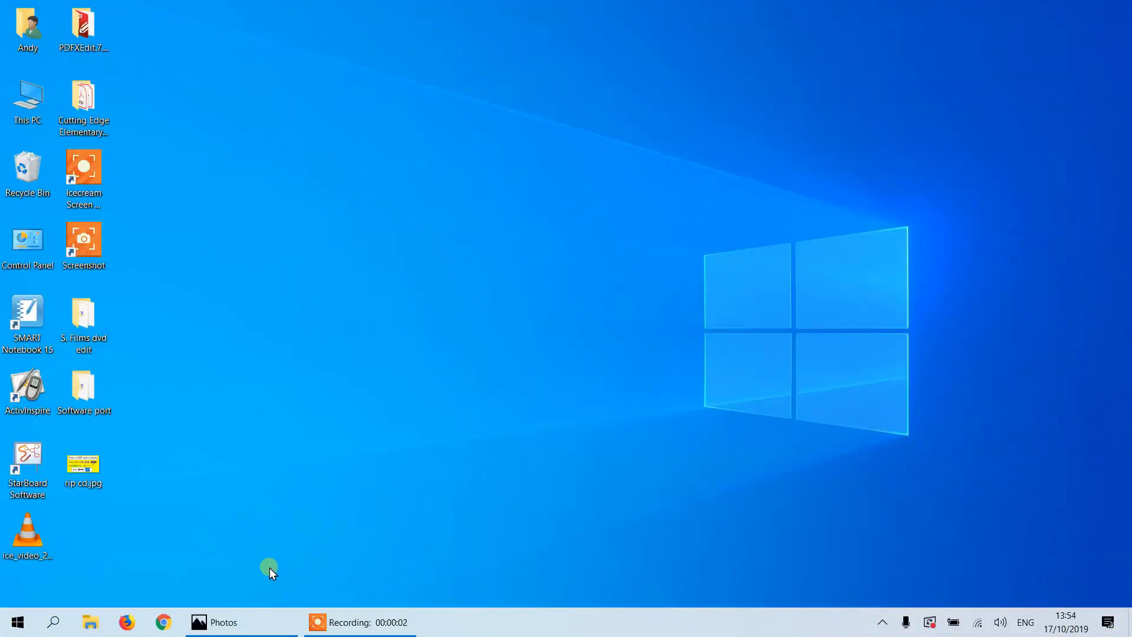
# Put away the 'rip cd.jpg' picture and open This PC from the desktop.
pyautogui.click(248, 620)
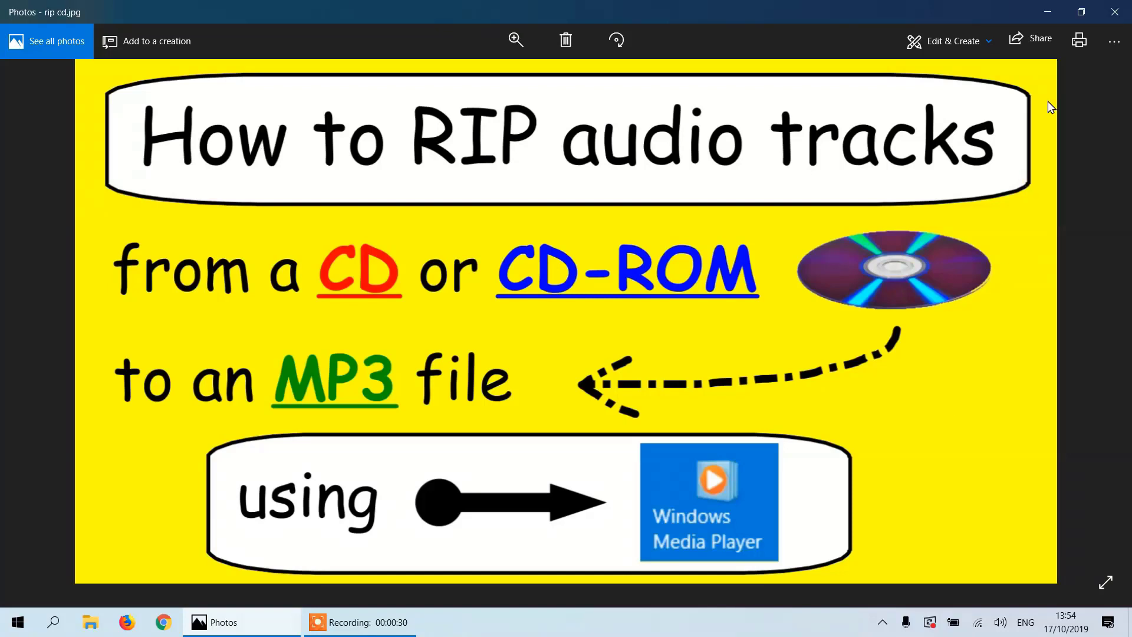
pyautogui.click(1048, 11)
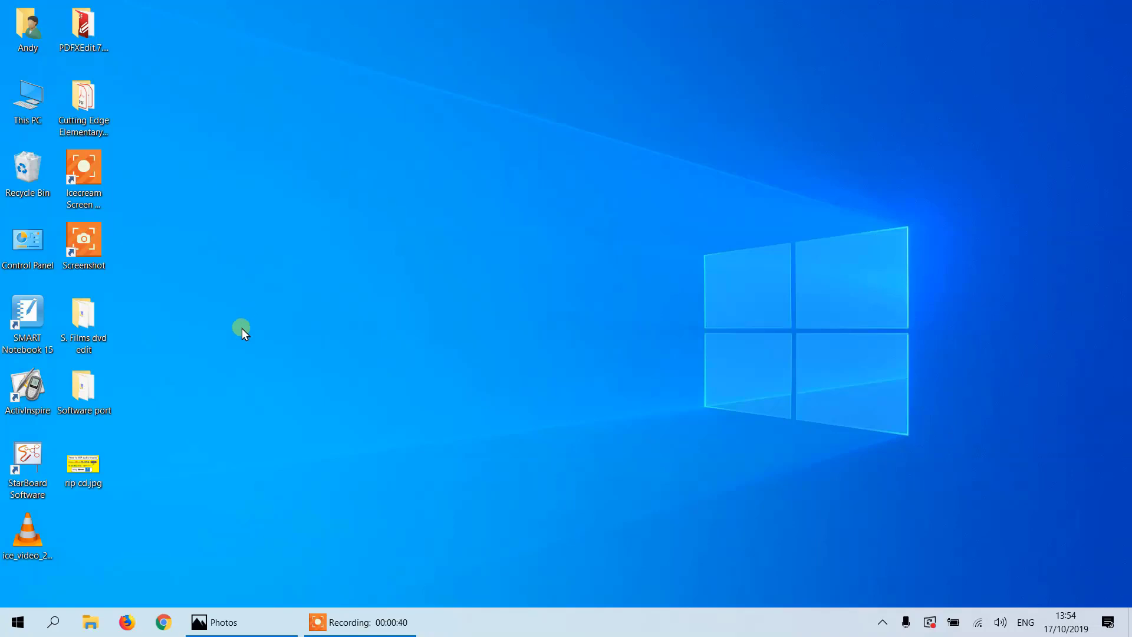
pyautogui.doubleClick(27, 99)
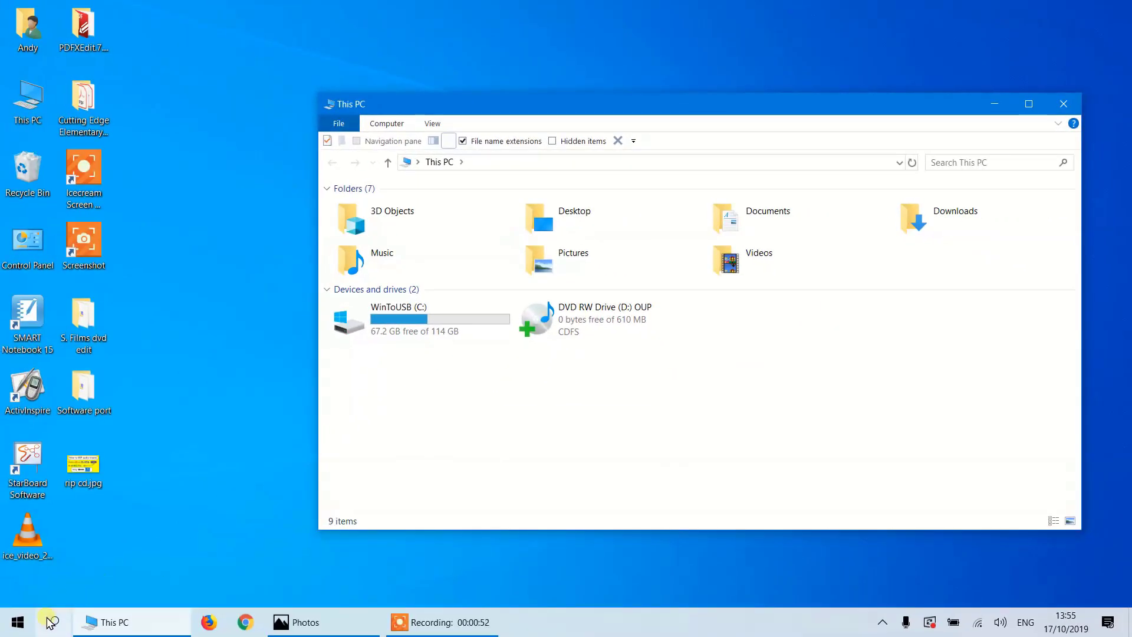
# Search for 'windows media', launch Windows Media Player and move its window into place.
pyautogui.click(53, 622)
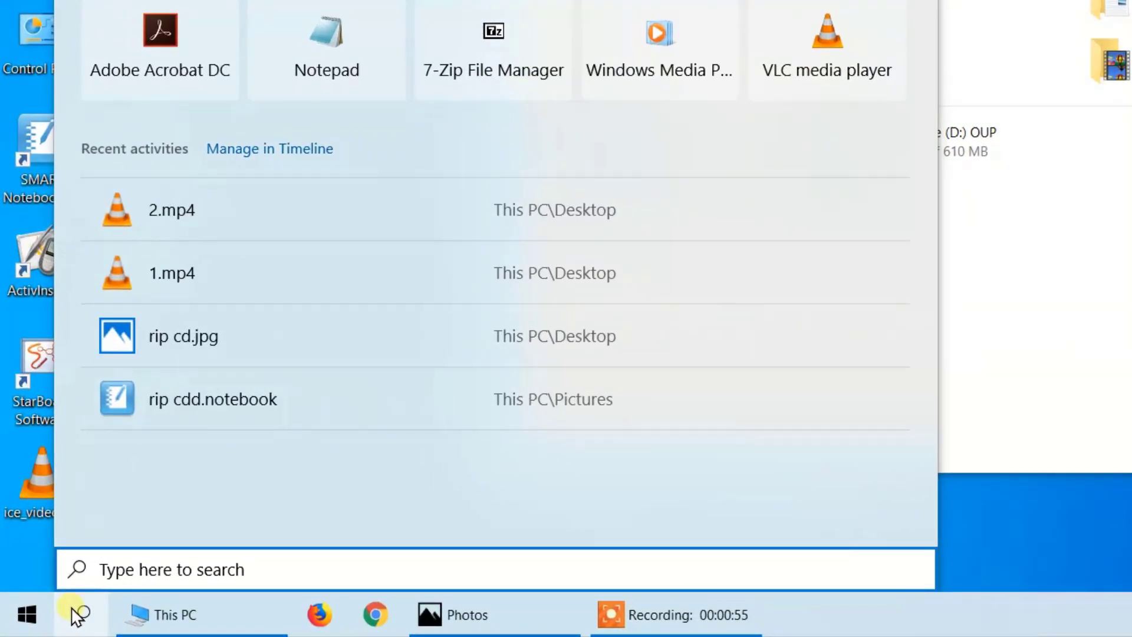
pyautogui.write('windo')
pyautogui.write('ws med')
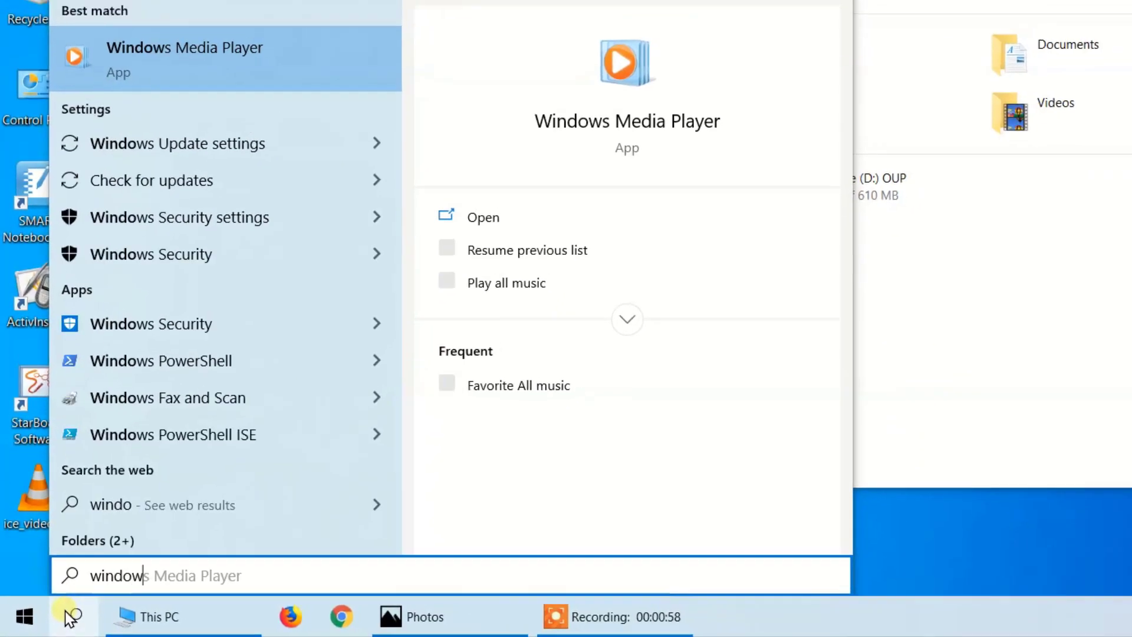
pyautogui.write('ia')
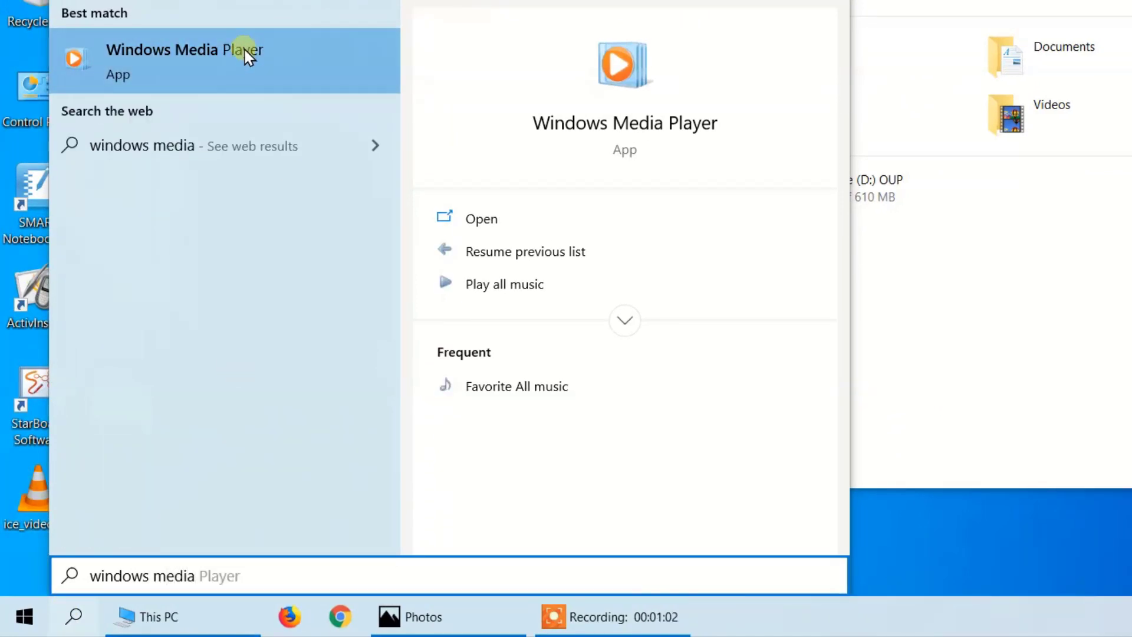
pyautogui.click(211, 55)
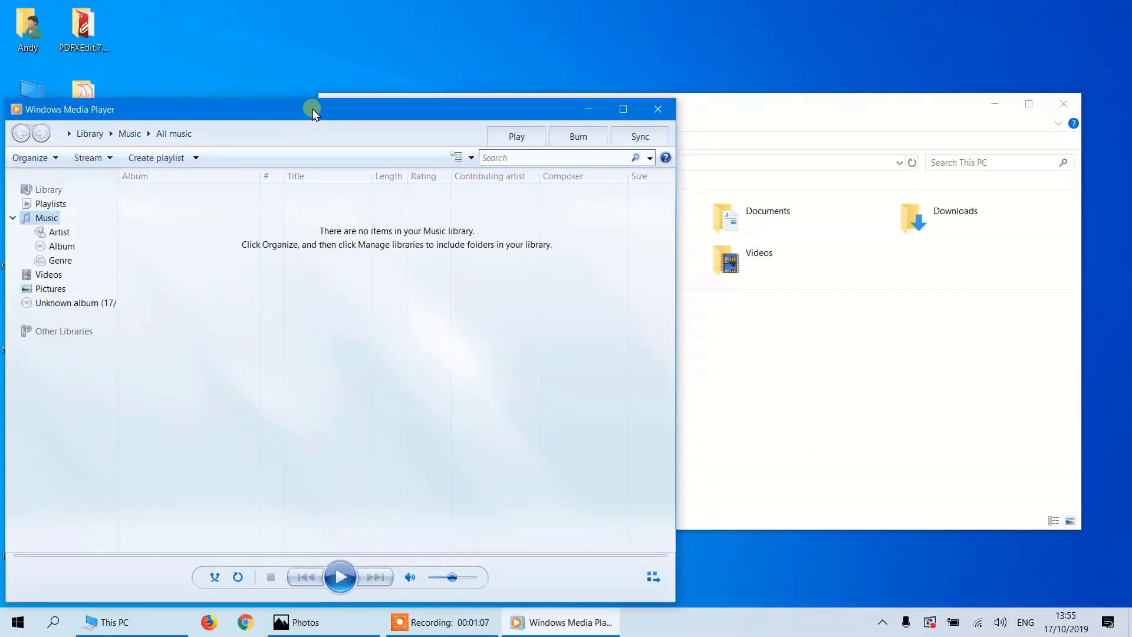
pyautogui.moveTo(312, 109); pyautogui.dragTo(441, 67)
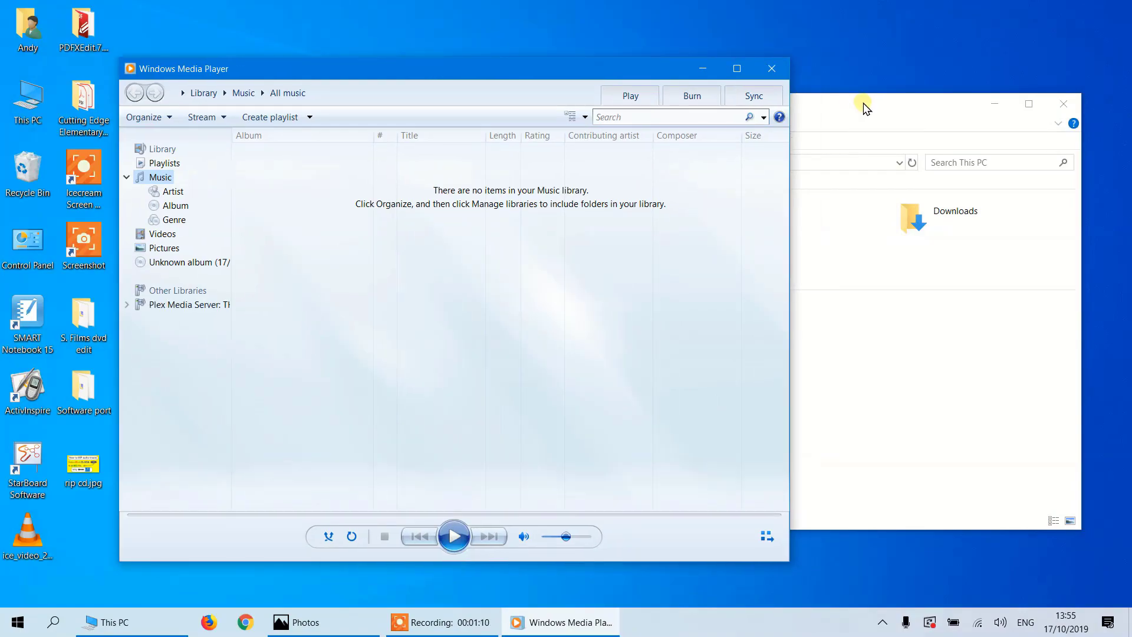
pyautogui.click(859, 106)
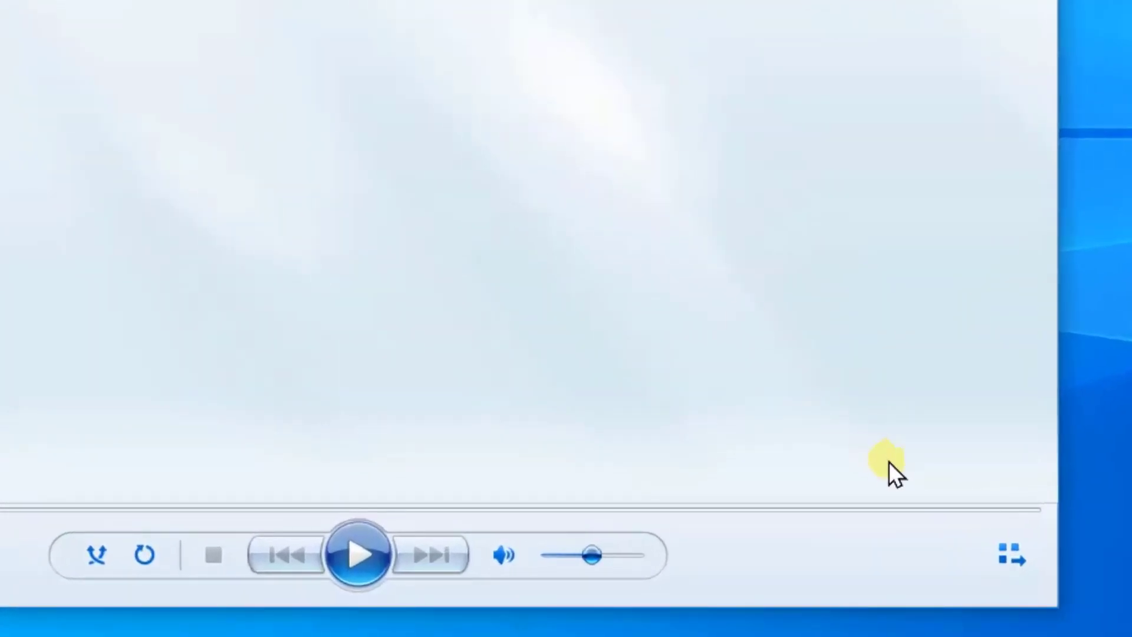
# Try the compact Now Playing view, reposition it, then return to the full library.
pyautogui.click(1005, 551)
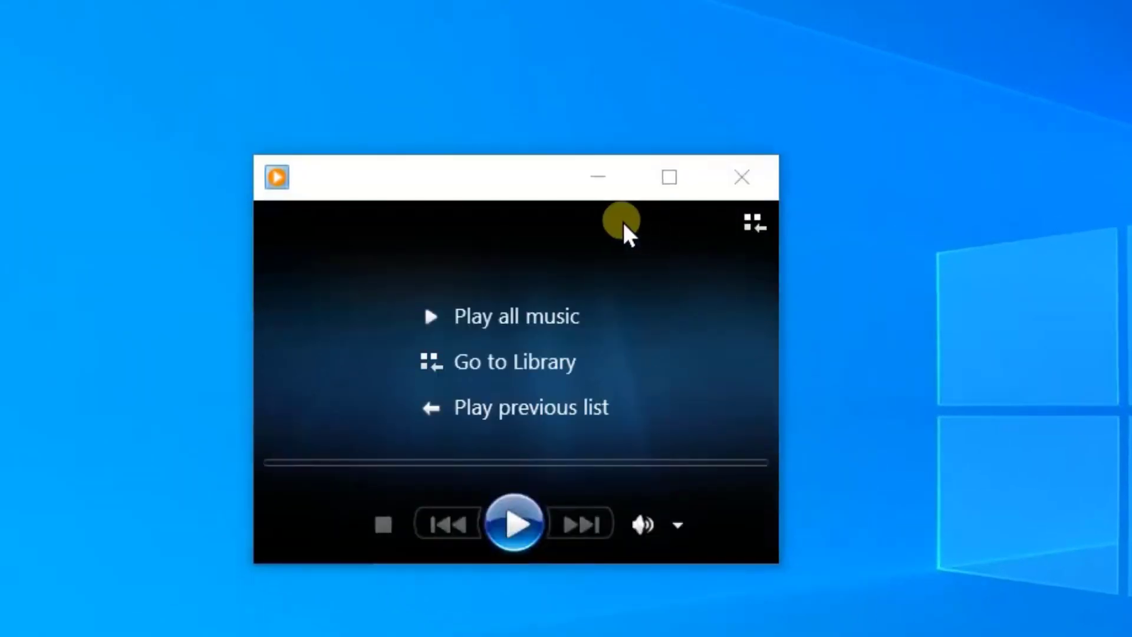
pyautogui.moveTo(482, 182); pyautogui.dragTo(324, 71)
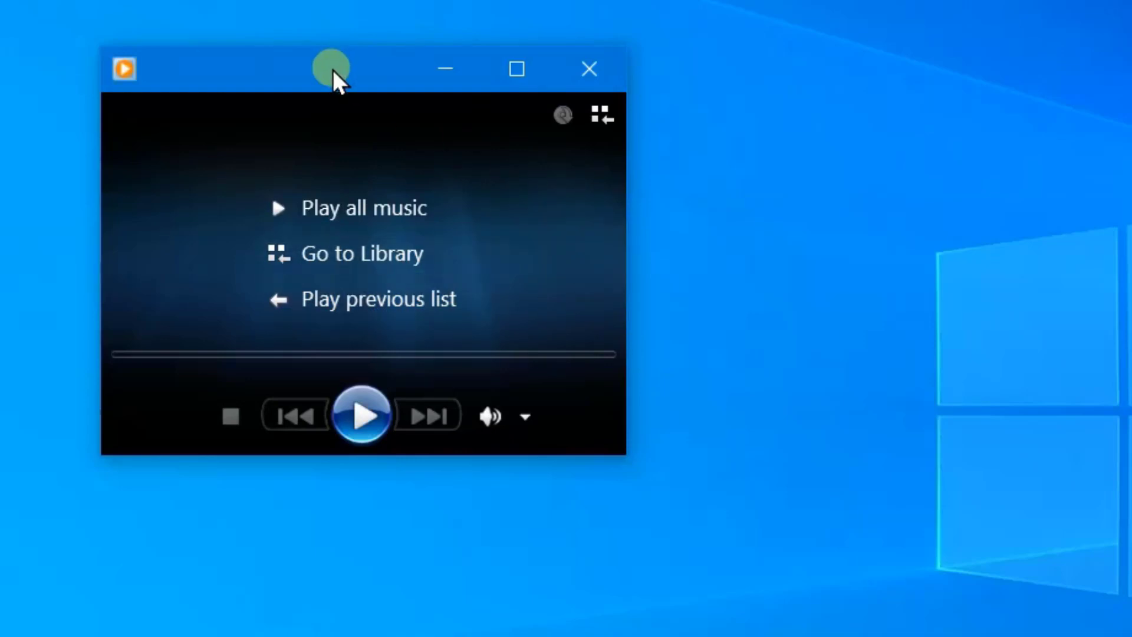
pyautogui.moveTo(313, 68); pyautogui.dragTo(333, 99)
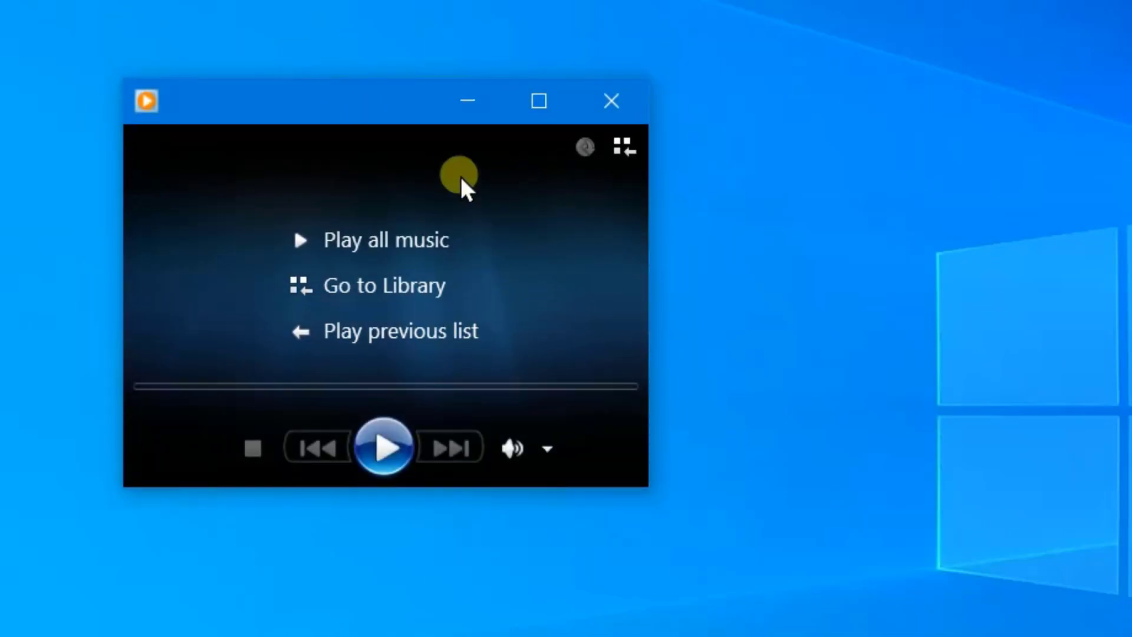
pyautogui.click(621, 141)
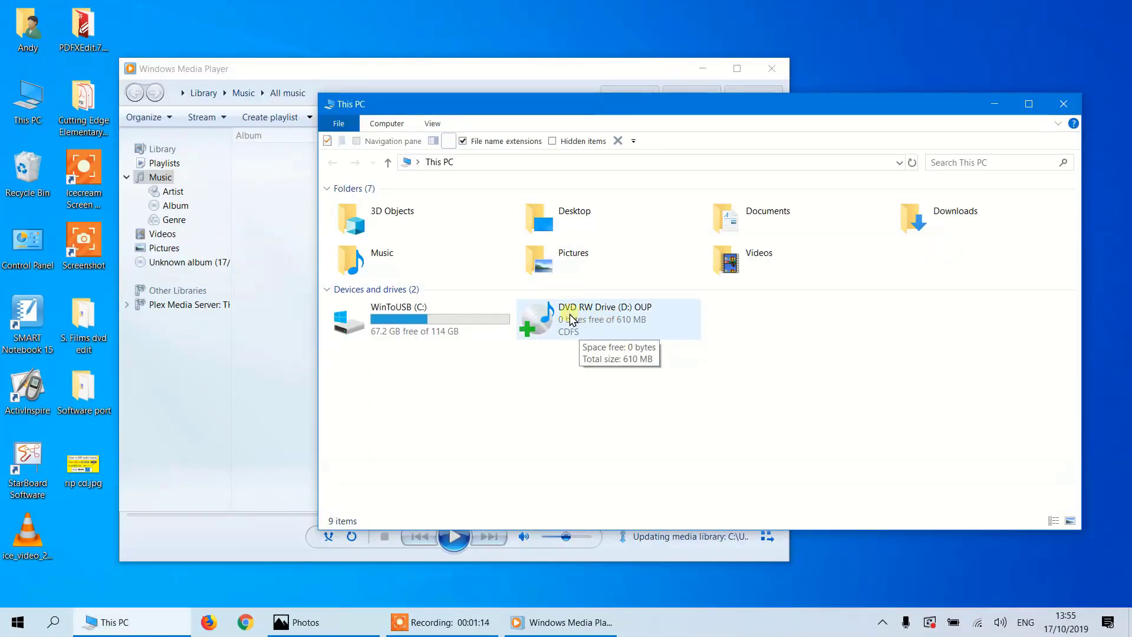
# Open the DVD RW Drive (D:) from This PC.
pyautogui.doubleClick(582, 321)
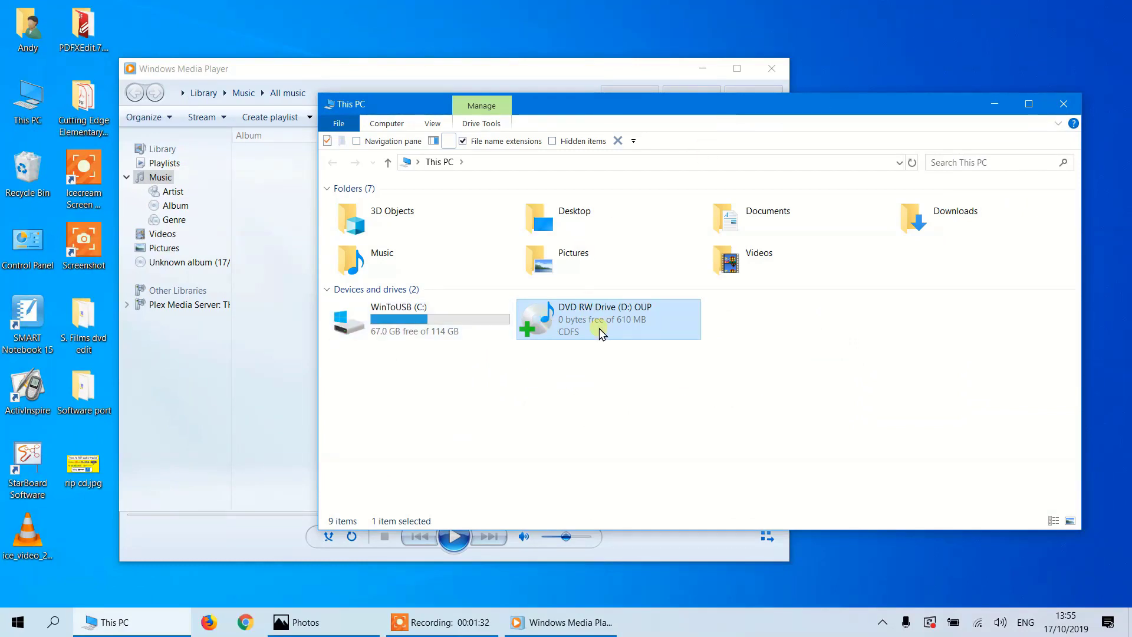
# Bring Windows Media Player to the front and minimise the This PC window.
pyautogui.click(325, 71)
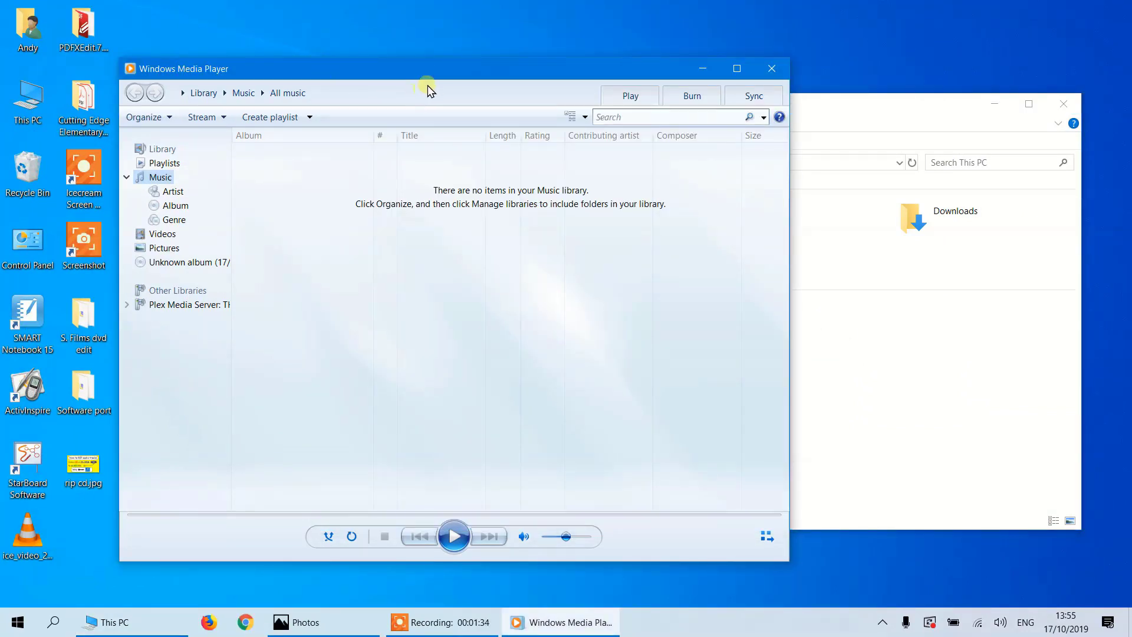
pyautogui.moveTo(440, 68); pyautogui.dragTo(539, 67)
pyautogui.click(994, 104)
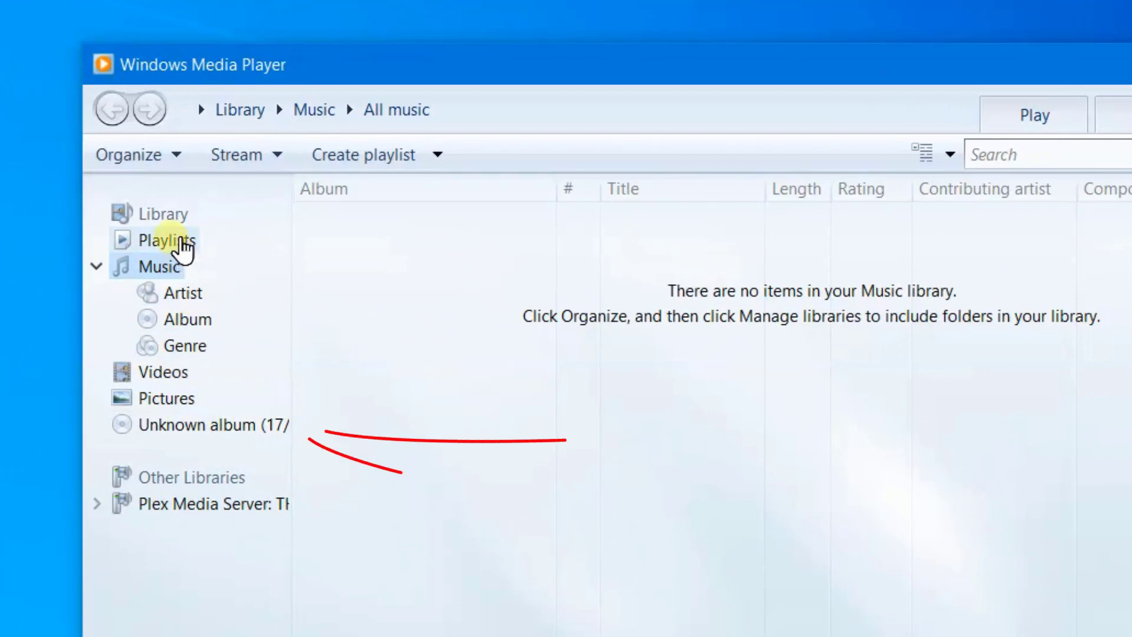
# Show the library by Album and open the Unknown album on the CD (D:).
pyautogui.click(189, 292)
pyautogui.click(188, 319)
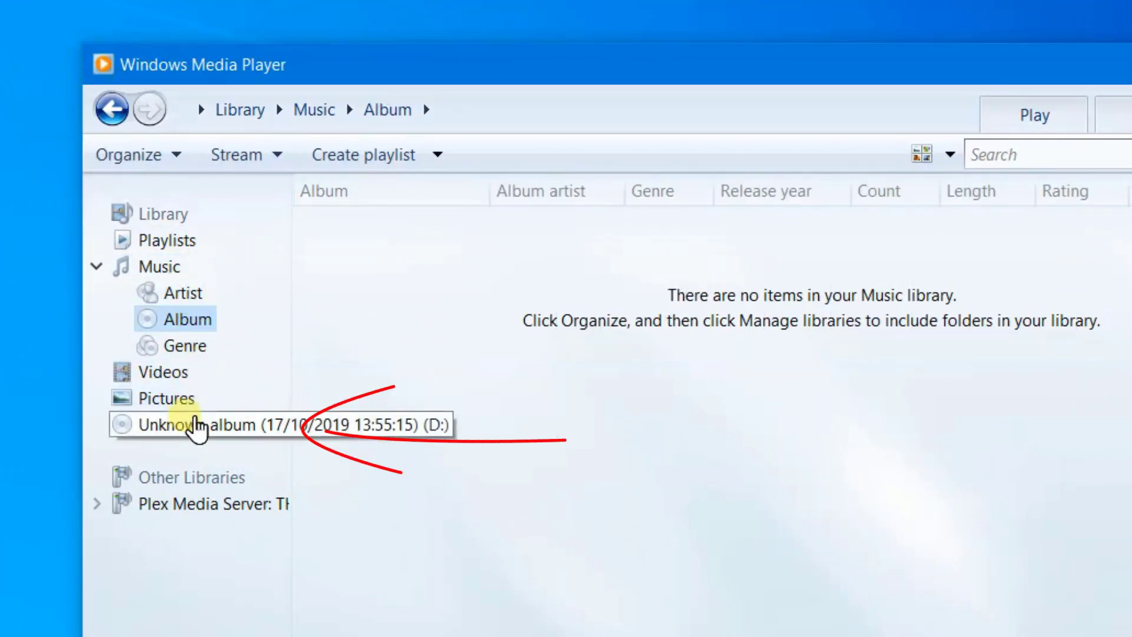
pyautogui.click(198, 426)
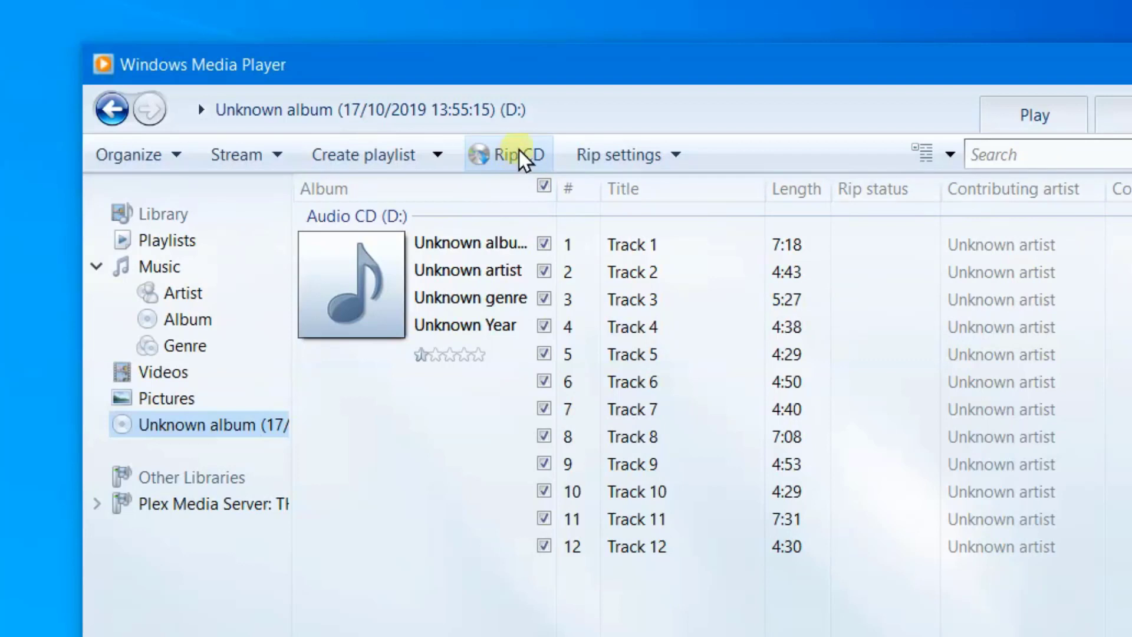
pyautogui.click(673, 159)
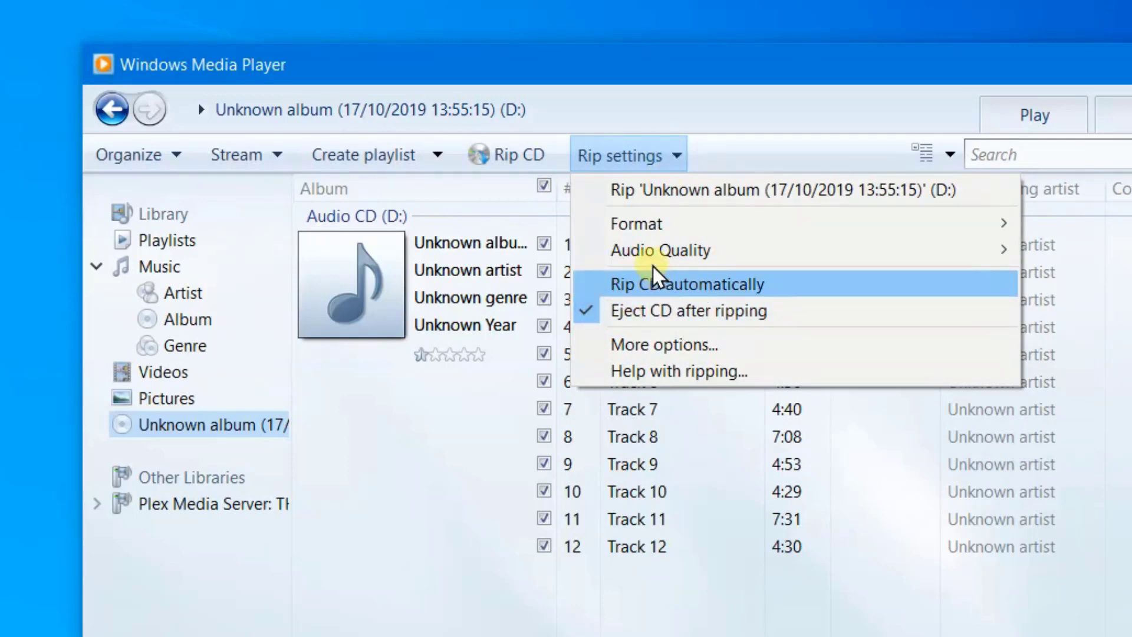
pyautogui.moveTo(657, 252)
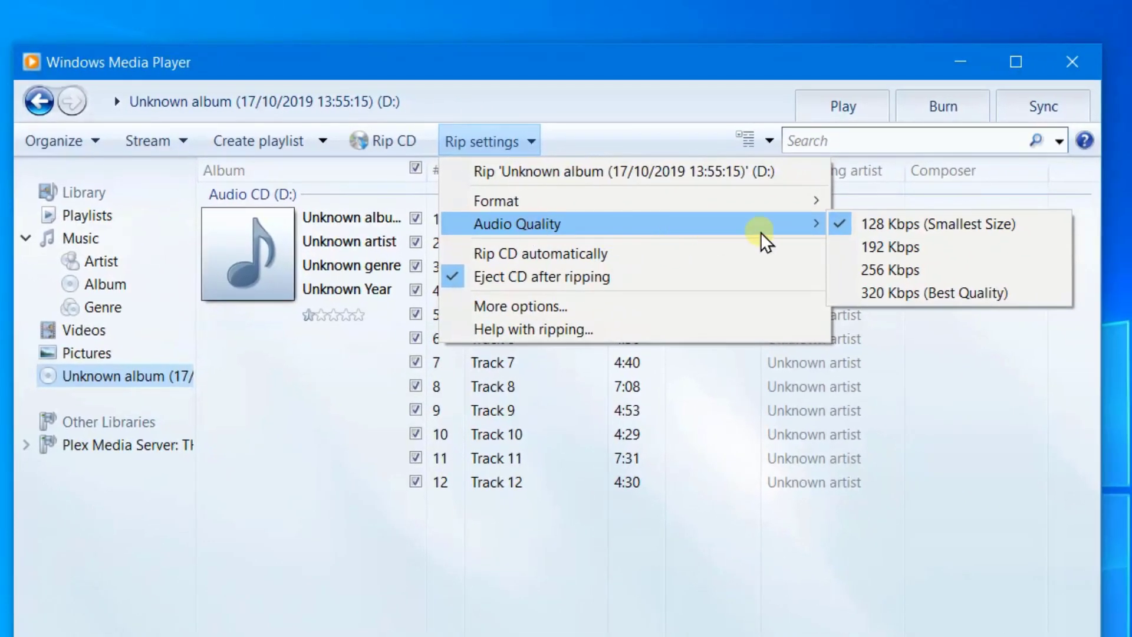
pyautogui.moveTo(597, 199)
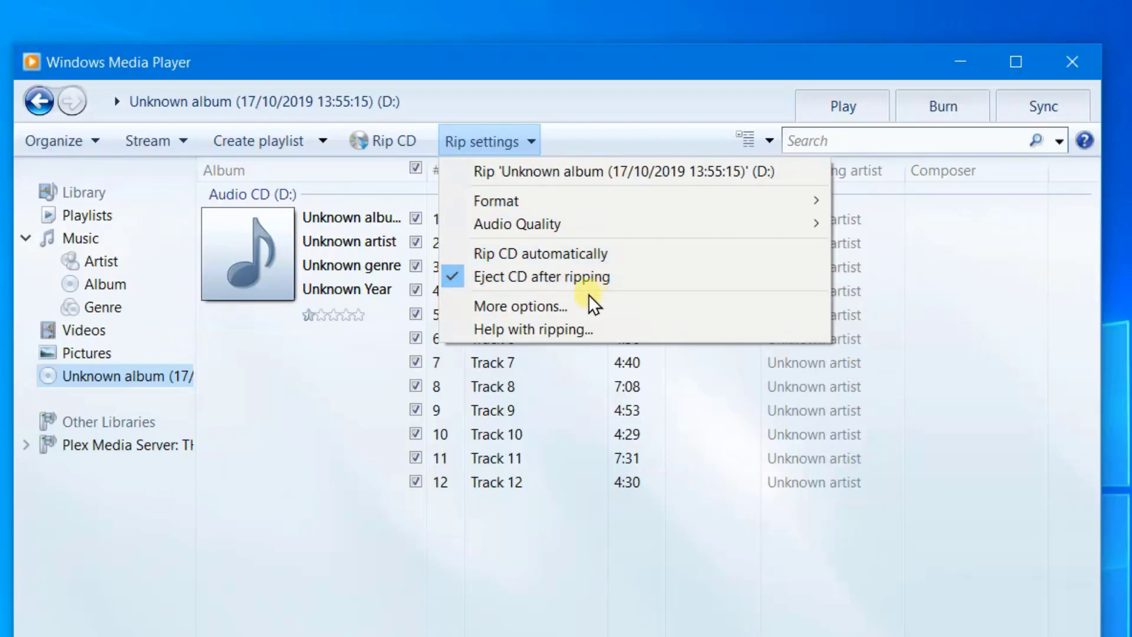
pyautogui.click(514, 306)
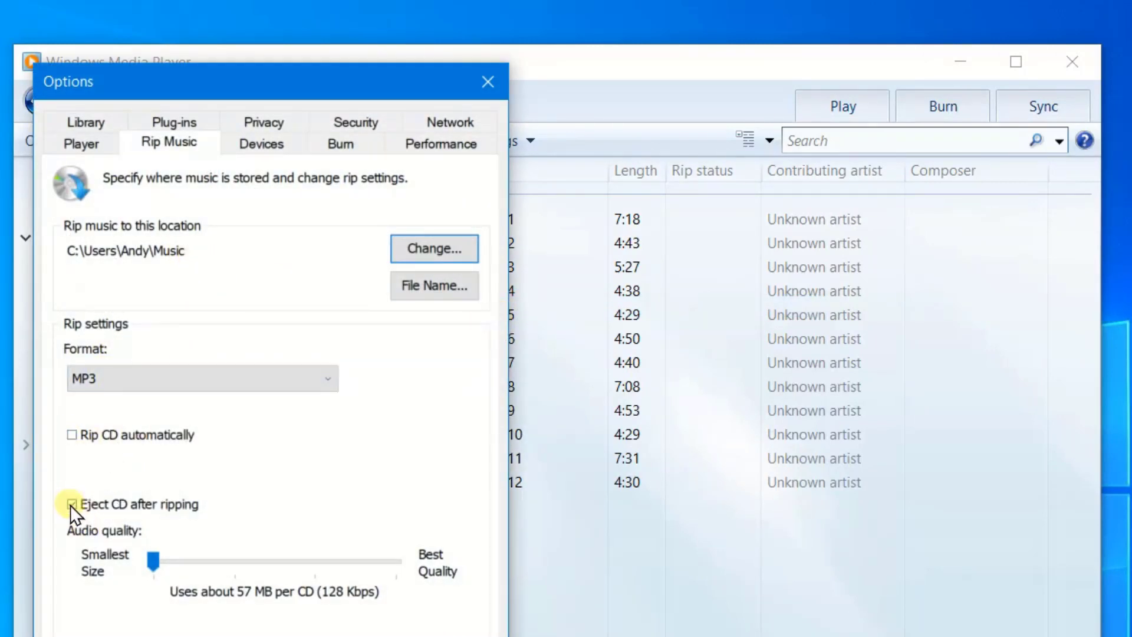
pyautogui.click(487, 75)
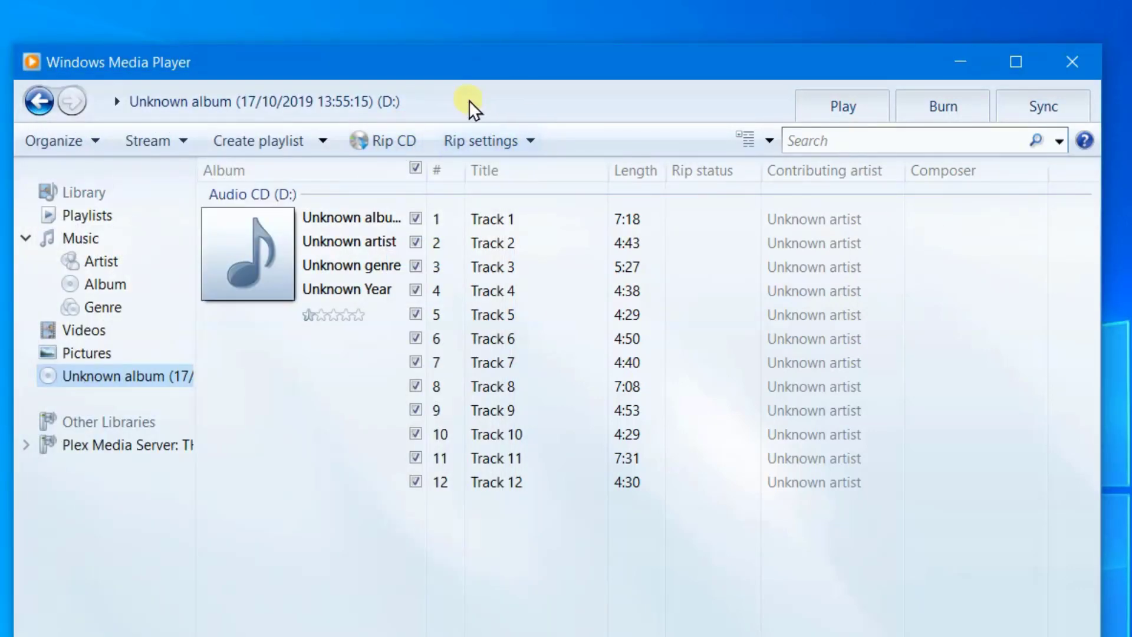
pyautogui.rightClick(486, 90)
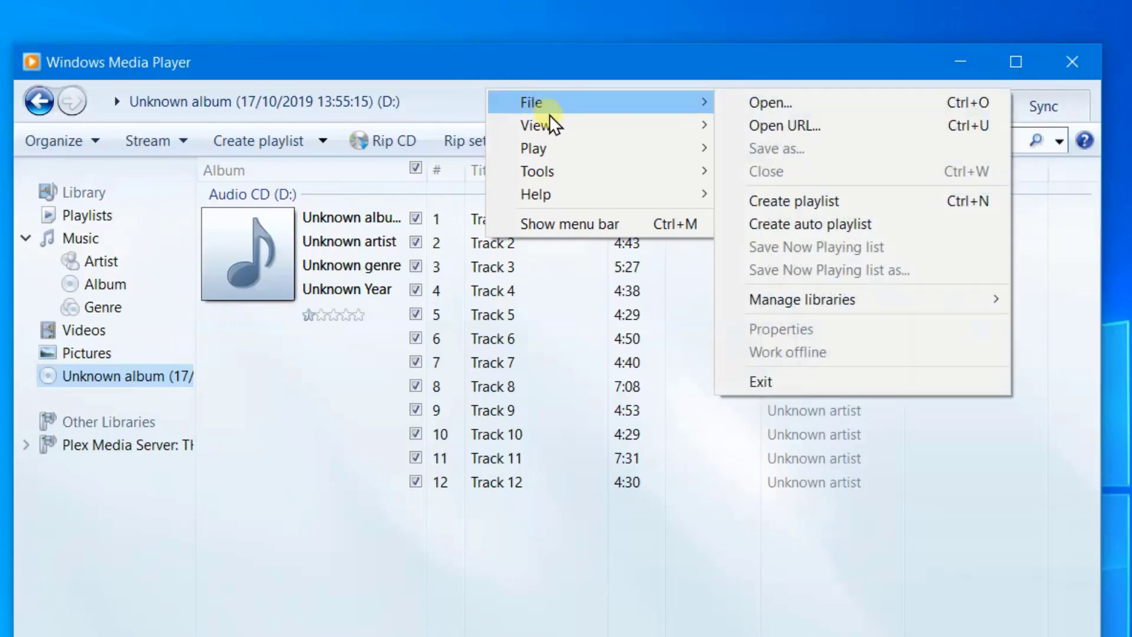
pyautogui.moveTo(489, 116)
pyautogui.rightClick(451, 103)
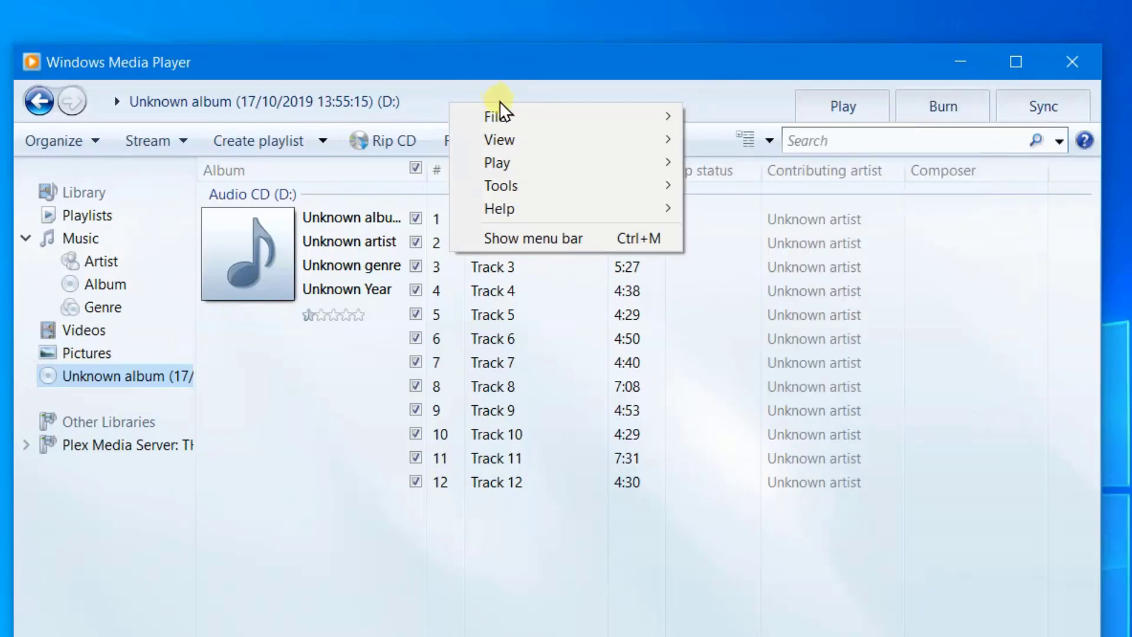
pyautogui.moveTo(581, 140)
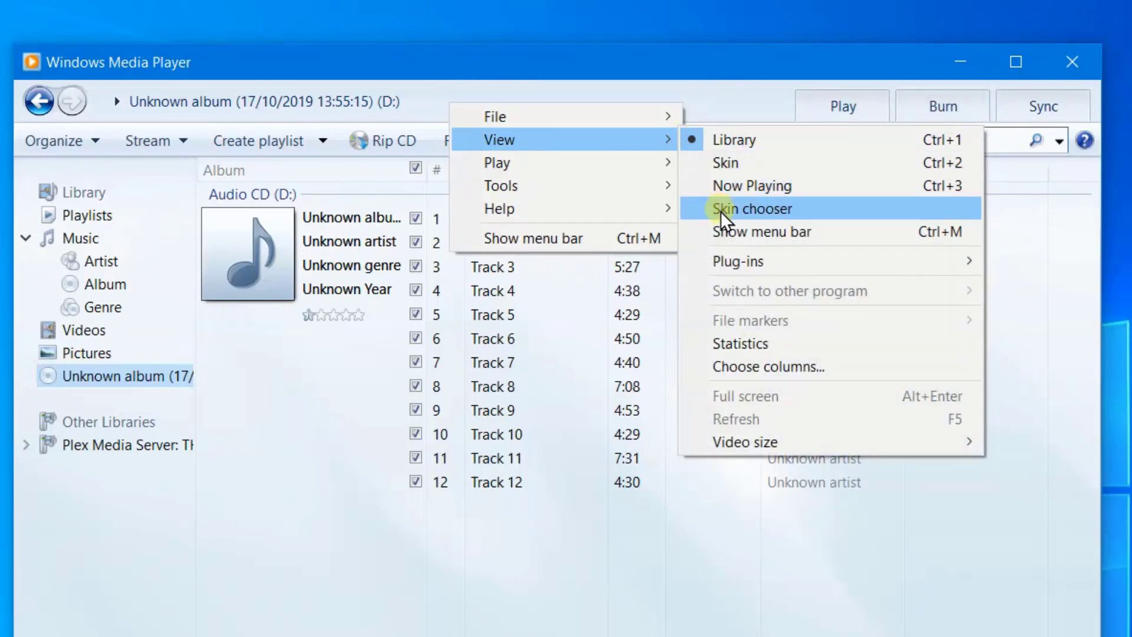
pyautogui.click(729, 230)
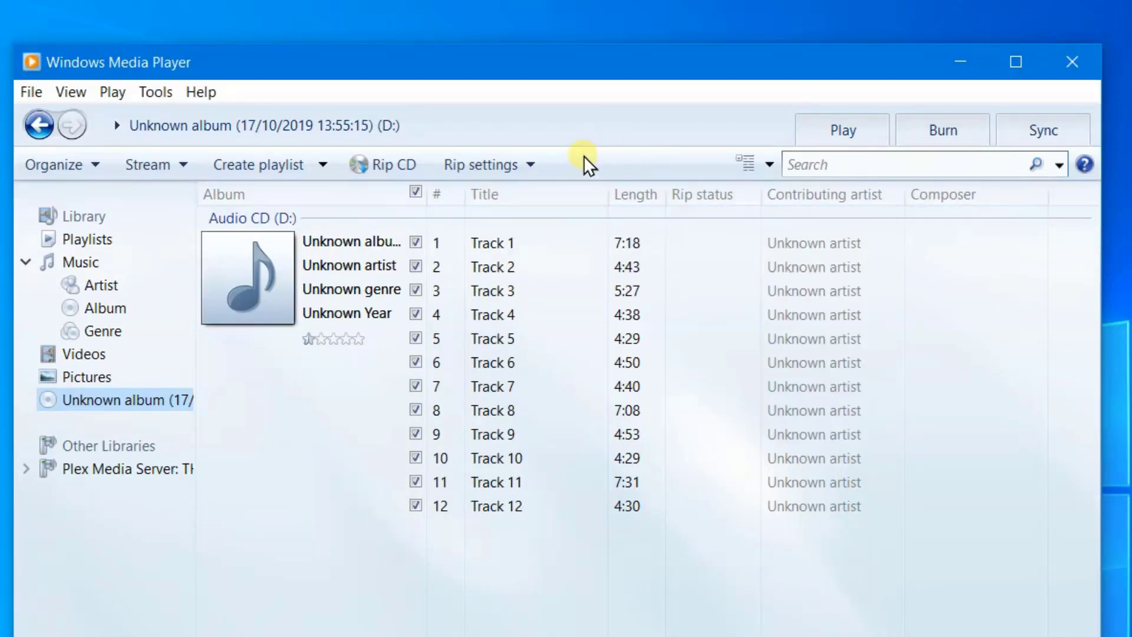
pyautogui.click(158, 93)
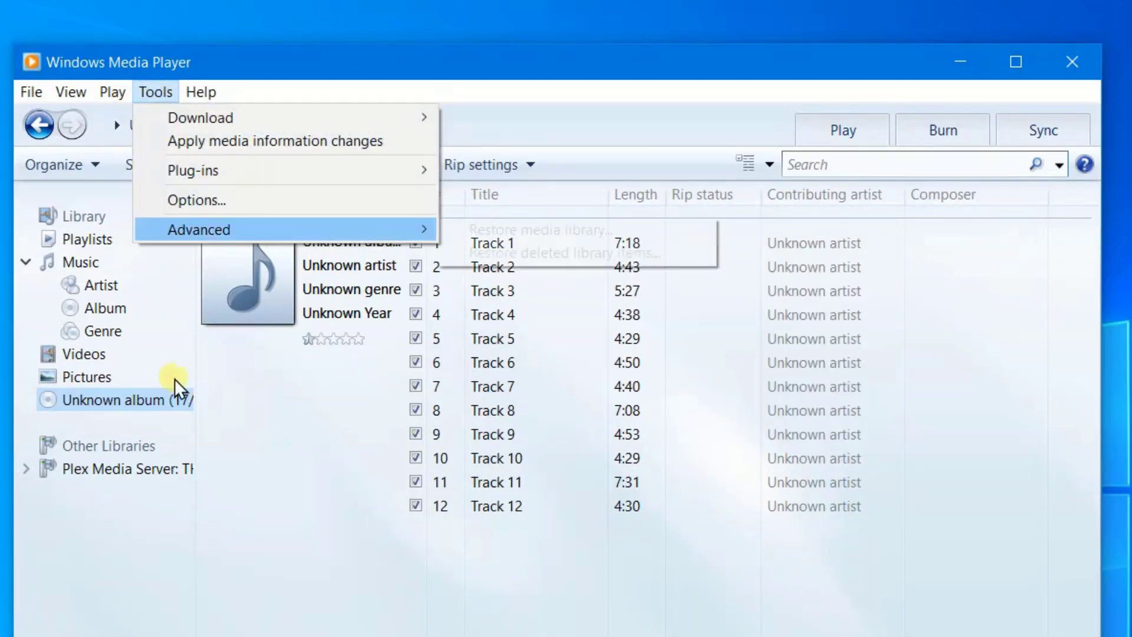
pyautogui.click(227, 203)
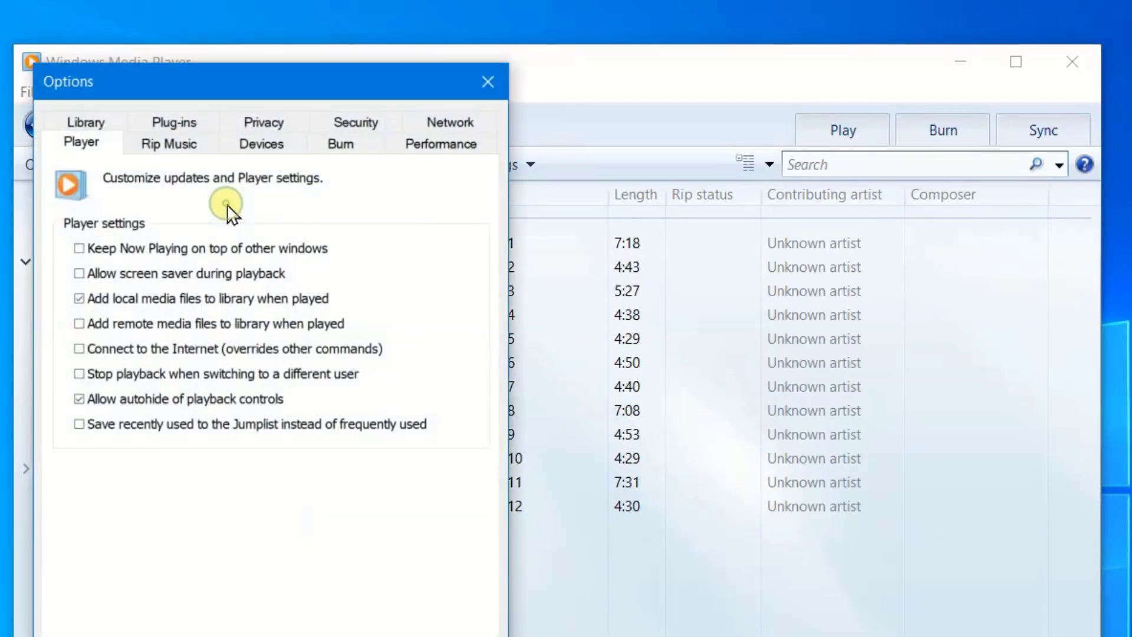
pyautogui.click(170, 143)
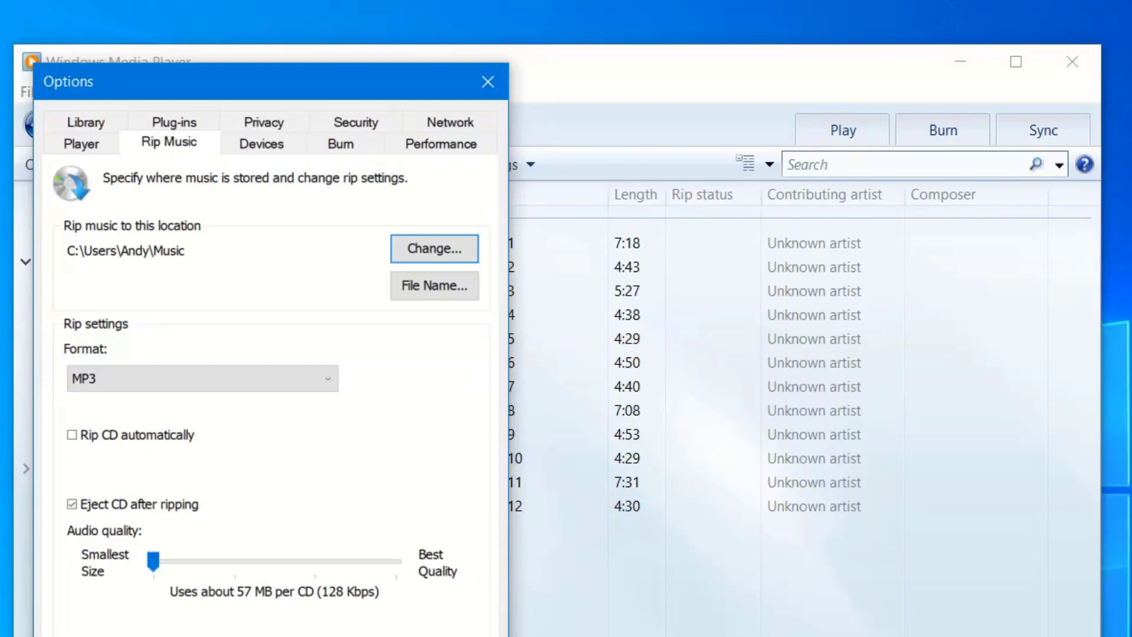
pyautogui.click(217, 619)
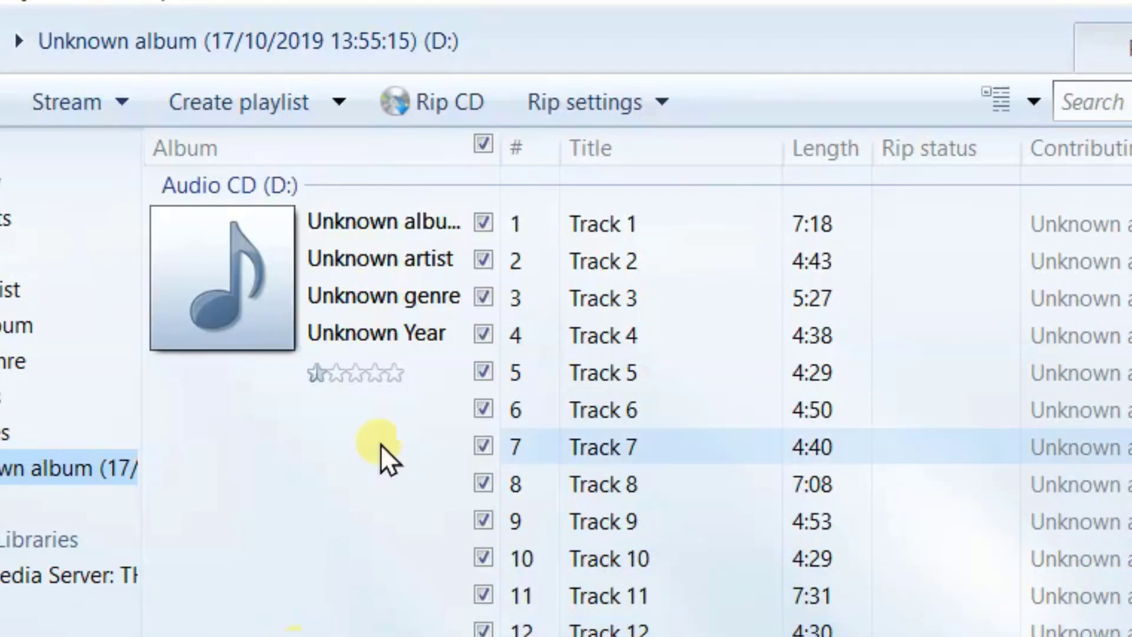
pyautogui.click(363, 215)
pyautogui.rightClick(362, 215)
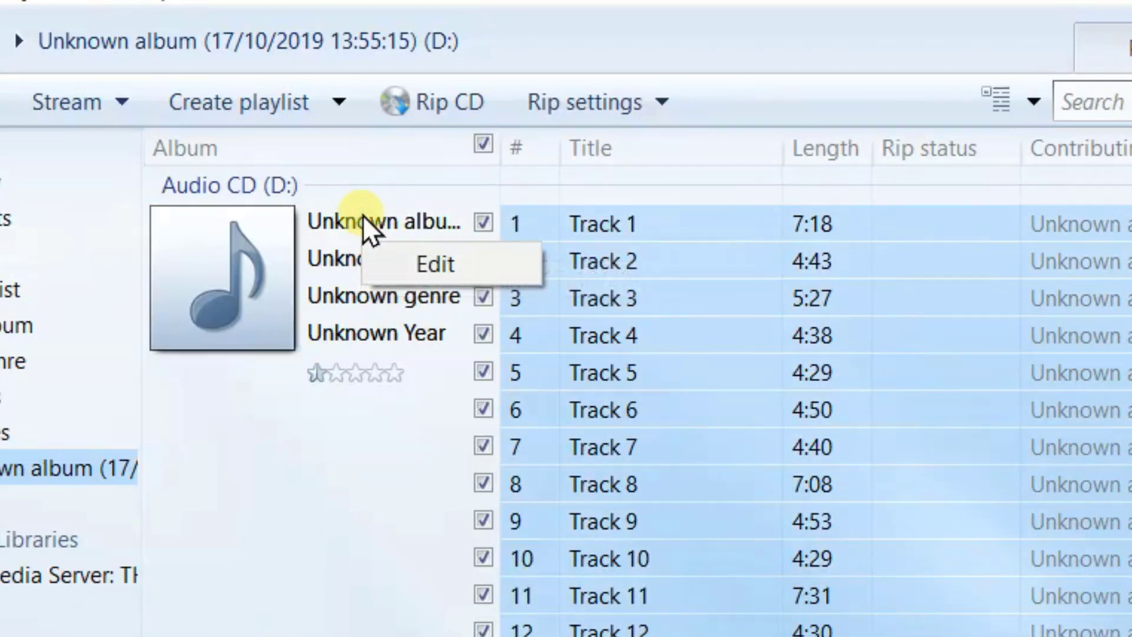
pyautogui.click(415, 265)
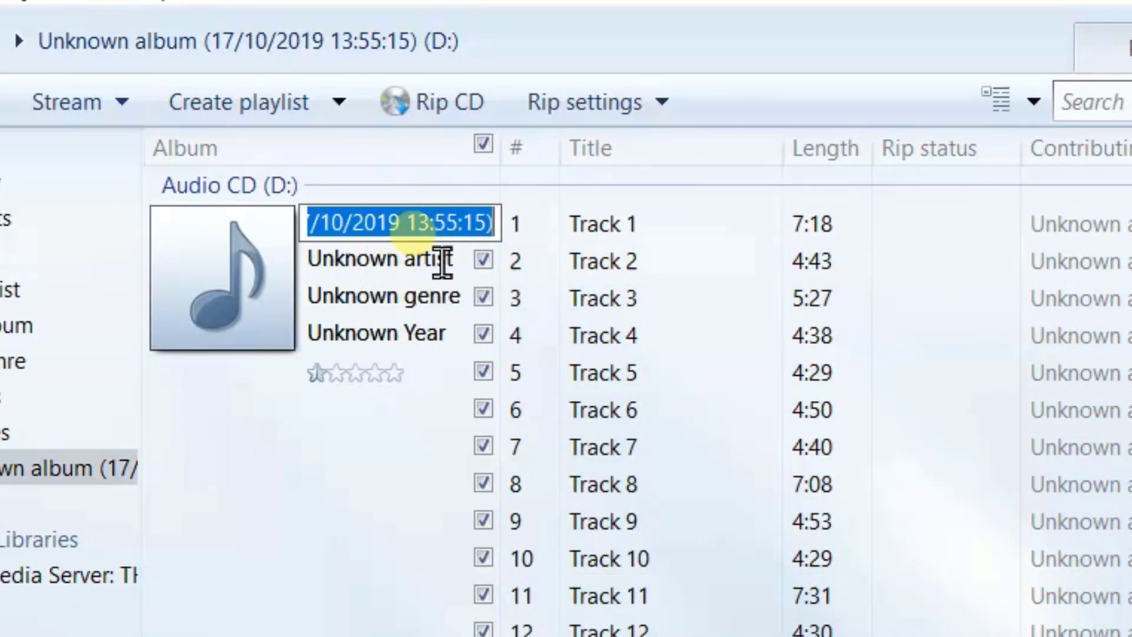
pyautogui.click(320, 474)
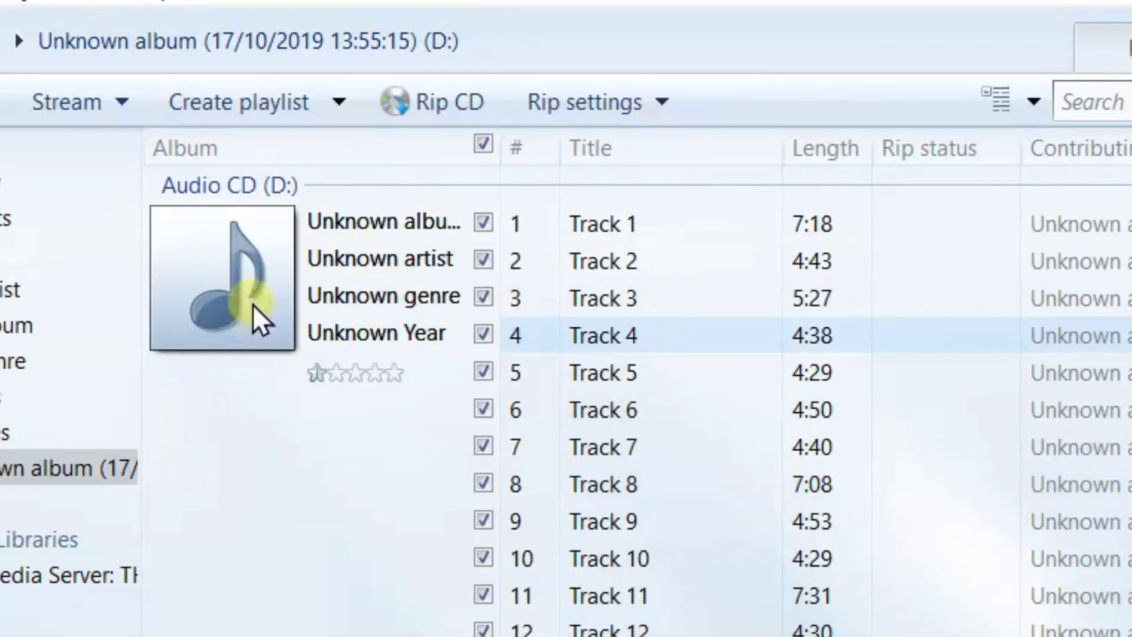
# Rip the CD choosing 'Do not add copy protection' and acknowledging the copyright notice.
pyautogui.click(417, 95)
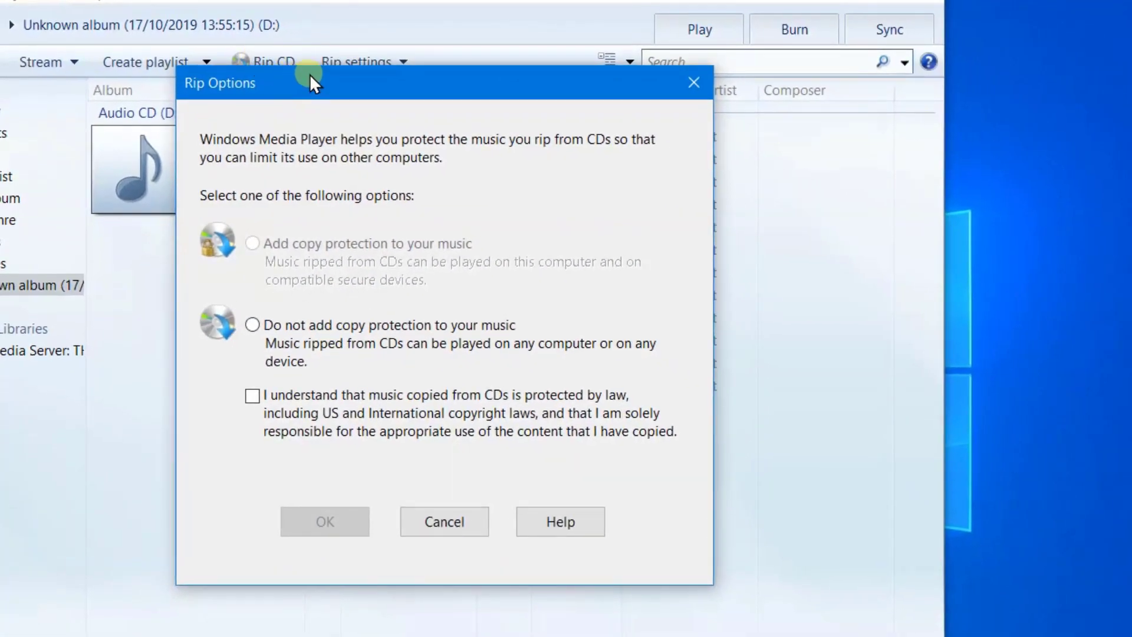
pyautogui.moveTo(309, 82); pyautogui.dragTo(228, 44)
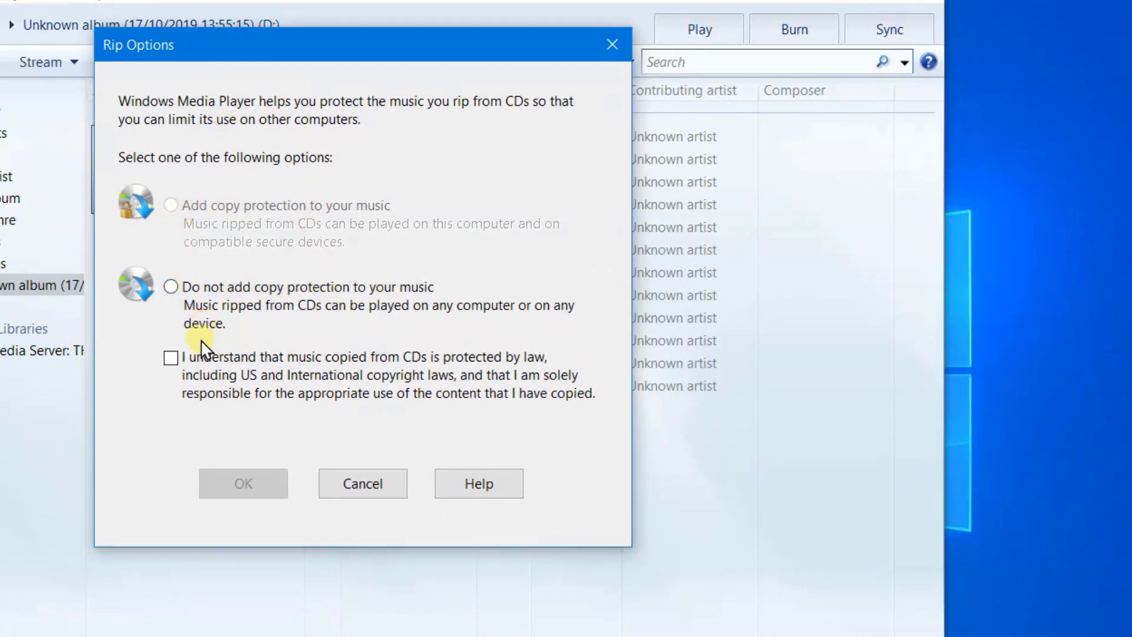
pyautogui.click(172, 287)
pyautogui.click(170, 358)
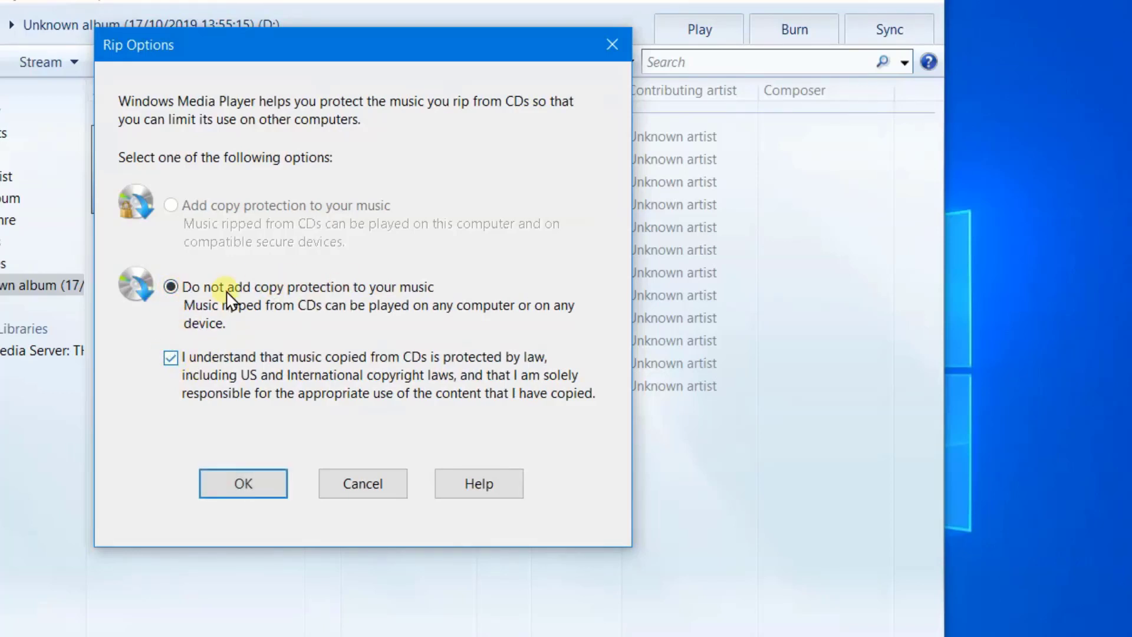
pyautogui.click(252, 481)
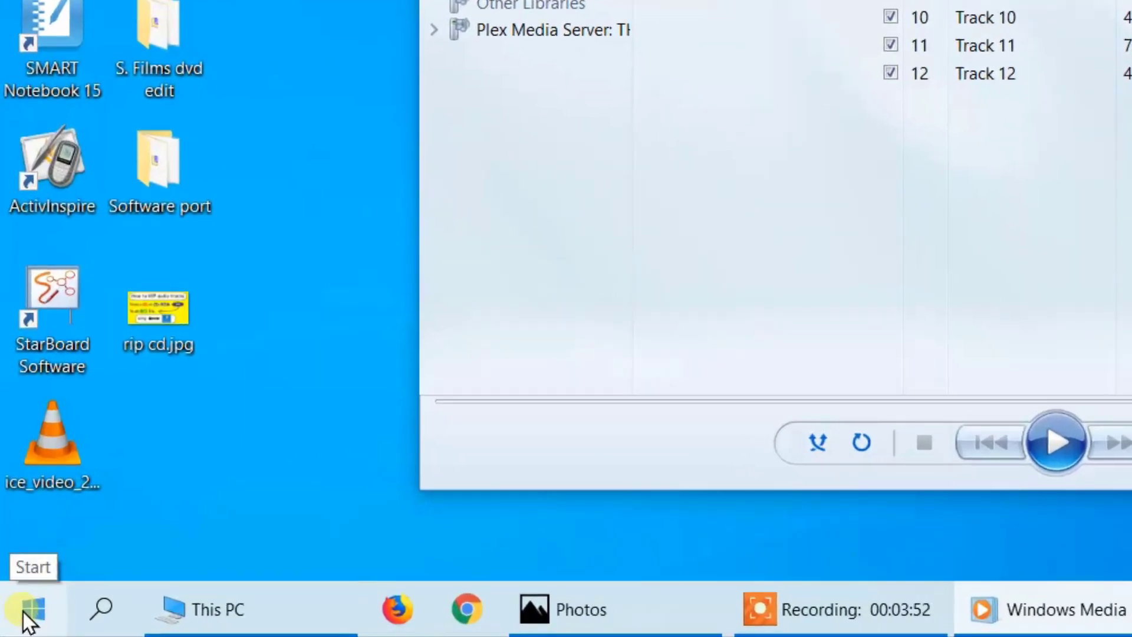
# Open the Start menu while Track 1 rips.
pyautogui.click(23, 611)
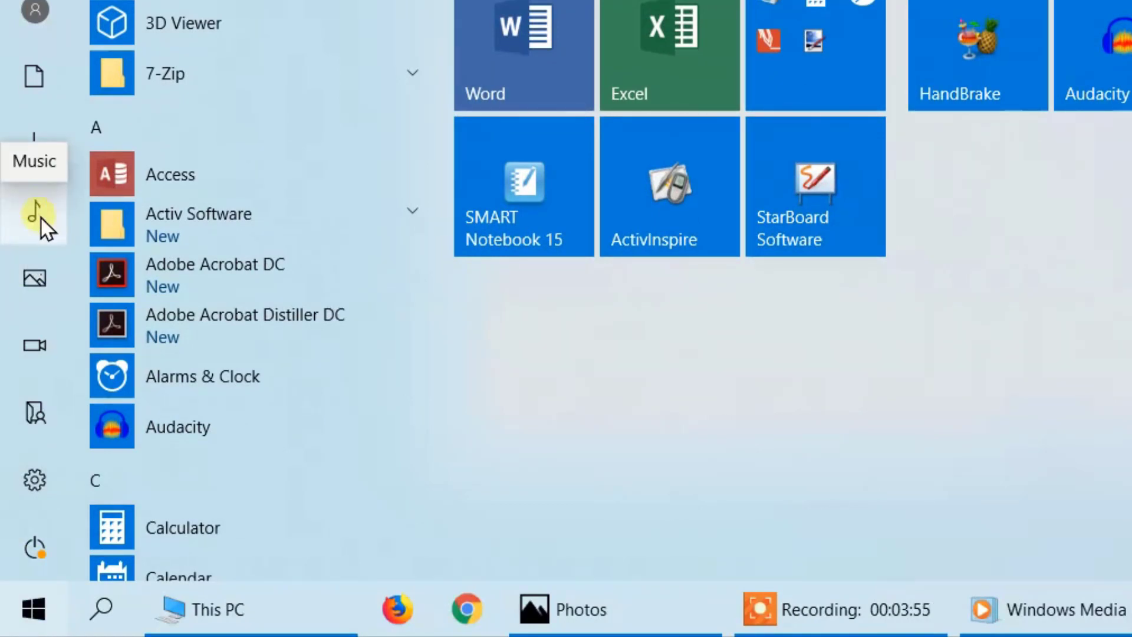
# Open Music > Unknown artist > Unknown album and widen the Name column.
pyautogui.click(31, 217)
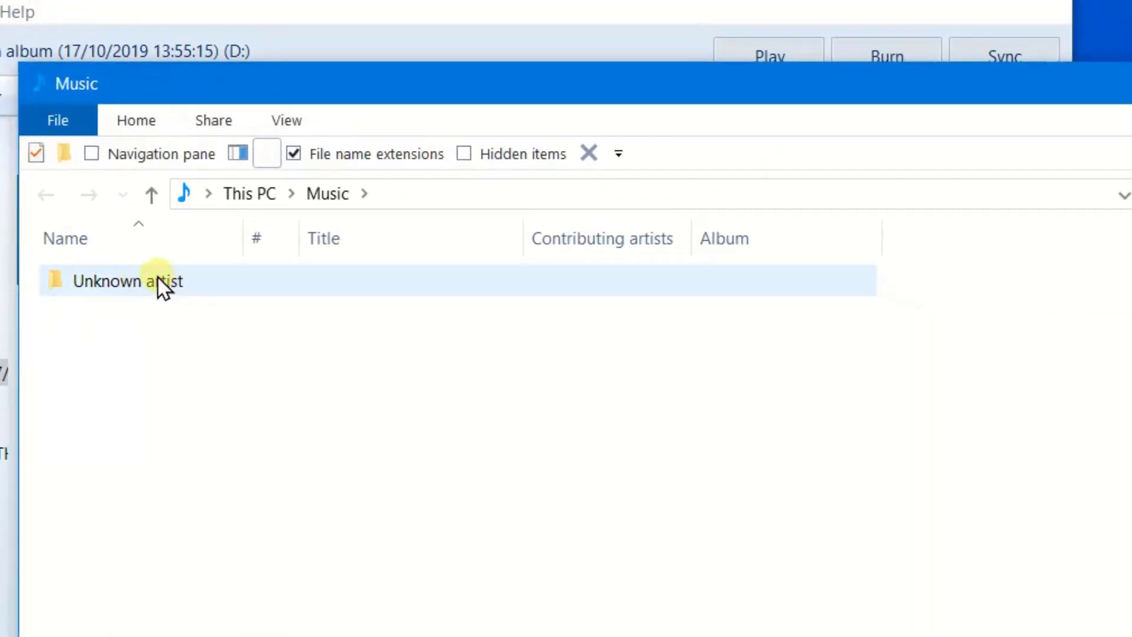
pyautogui.doubleClick(160, 280)
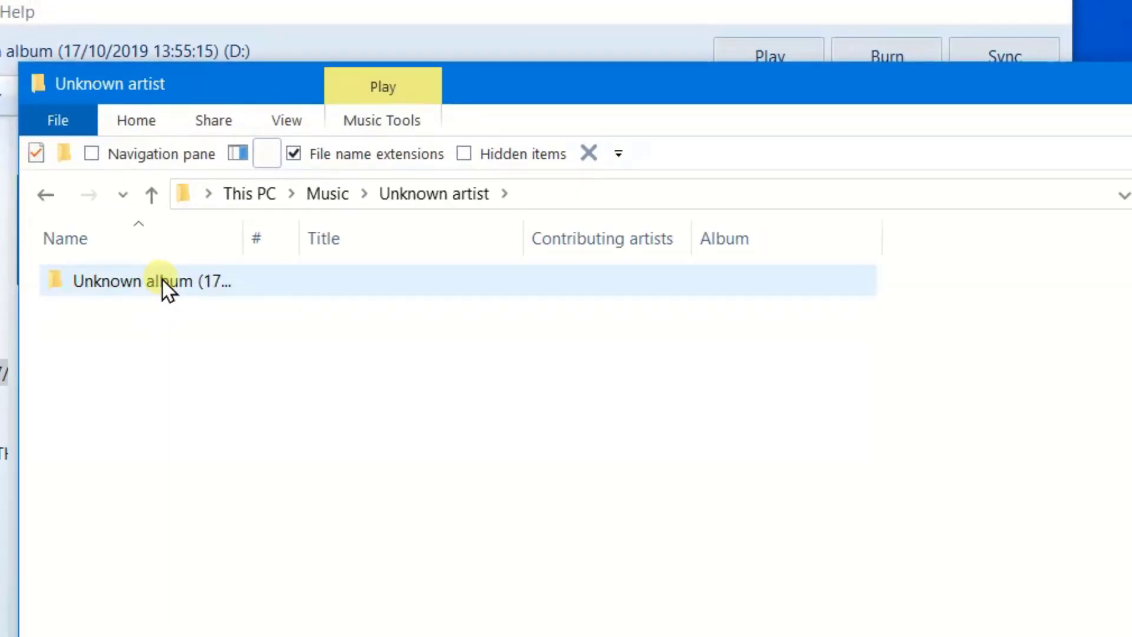
pyautogui.doubleClick(169, 278)
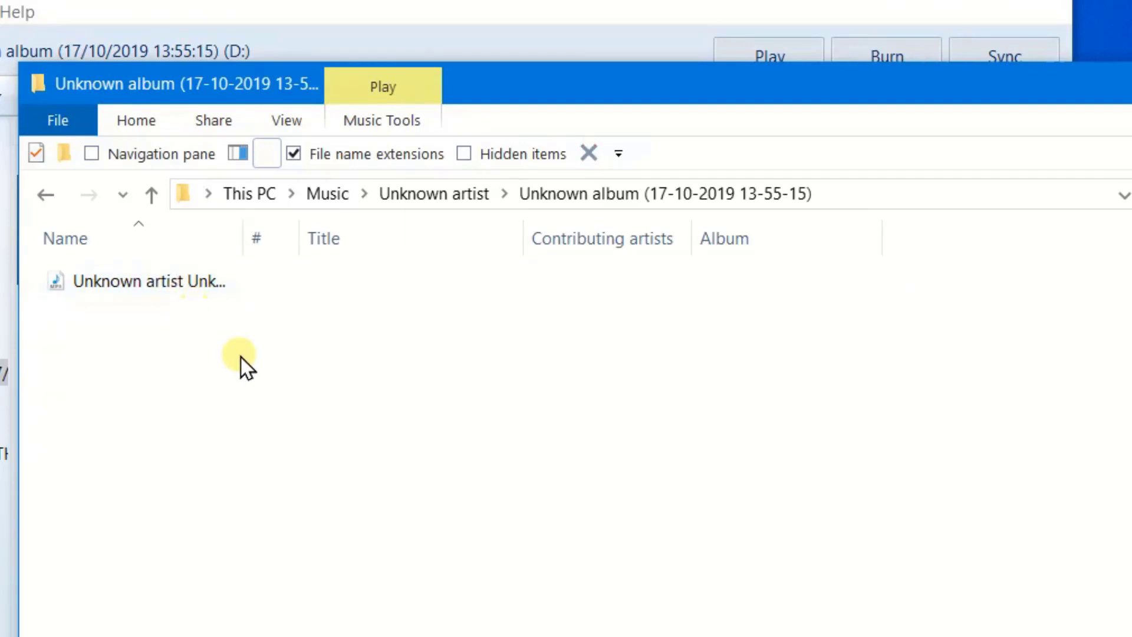
pyautogui.moveTo(248, 239); pyautogui.dragTo(737, 242)
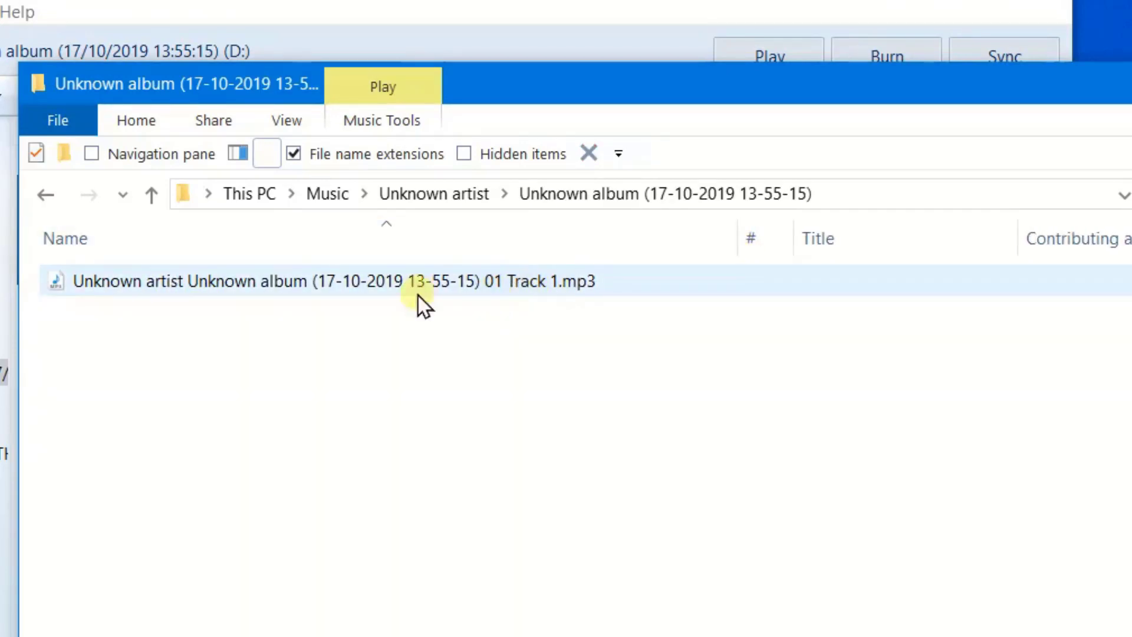
pyautogui.moveTo(555, 83); pyautogui.dragTo(728, 348)
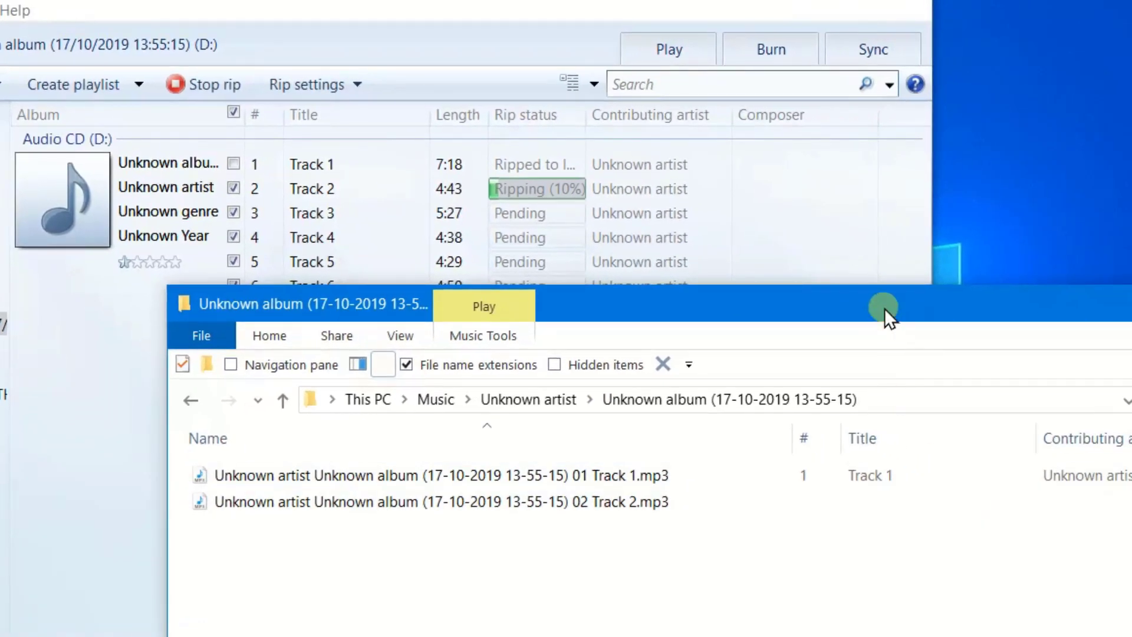
pyautogui.moveTo(884, 308); pyautogui.dragTo(565, 289)
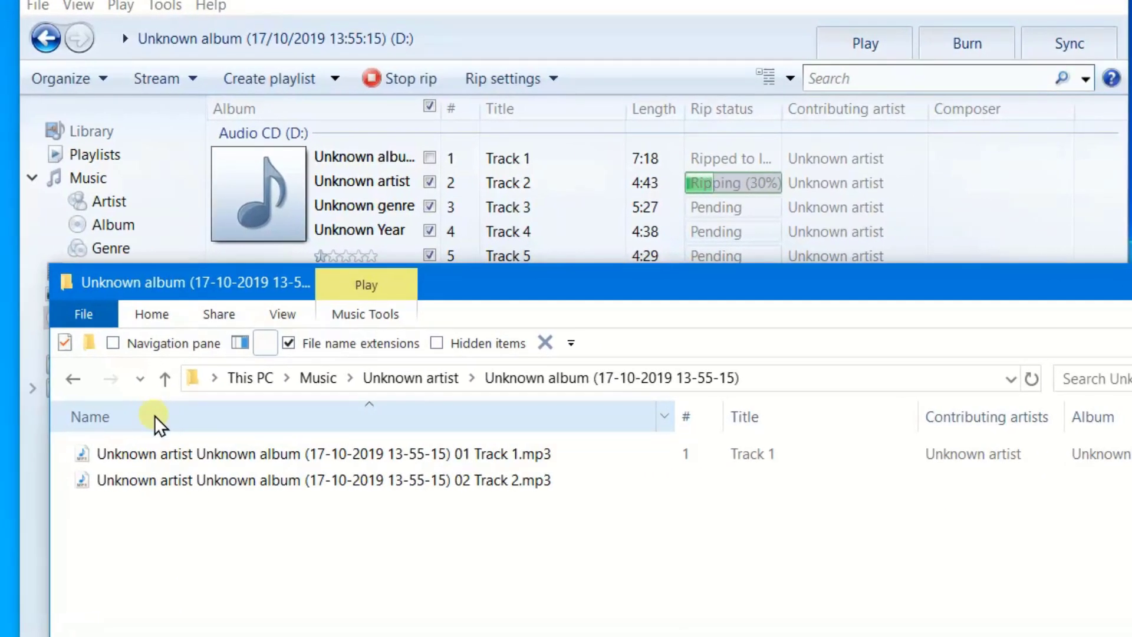
# Add a Length column, widen the window and keep the Details layout.
pyautogui.rightClick(159, 416)
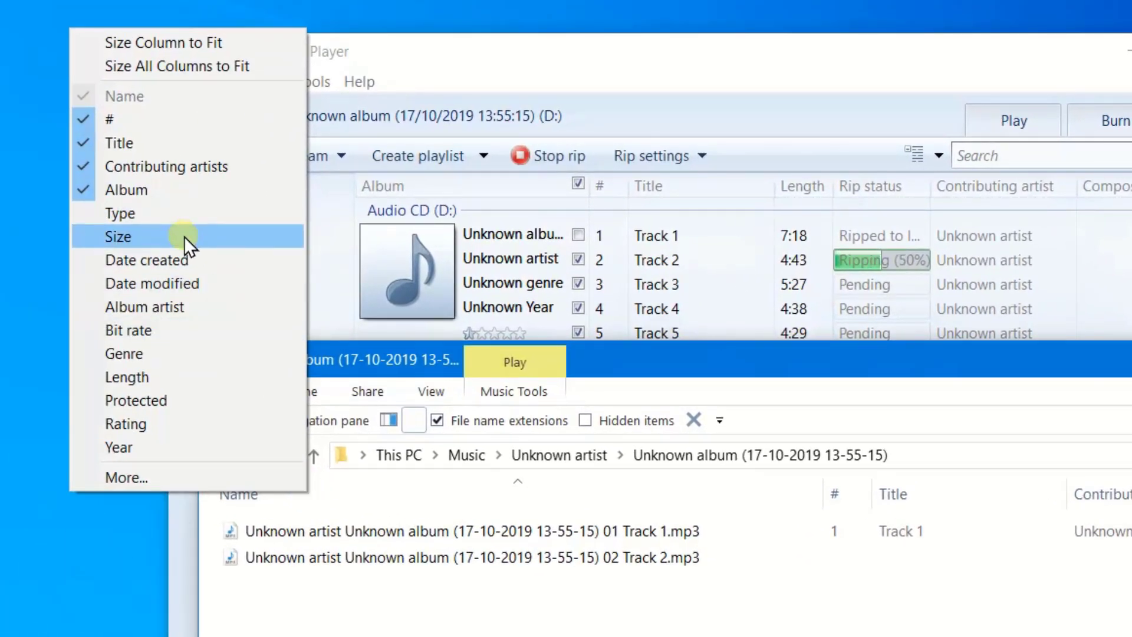
pyautogui.click(167, 377)
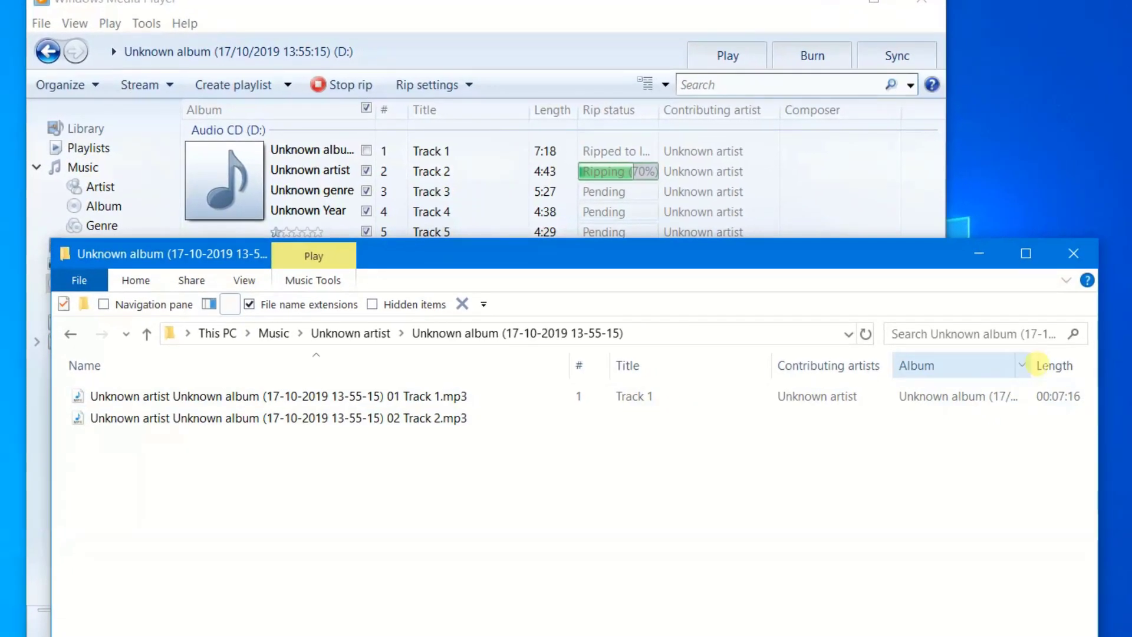
pyautogui.moveTo(1102, 373); pyautogui.dragTo(1128, 374)
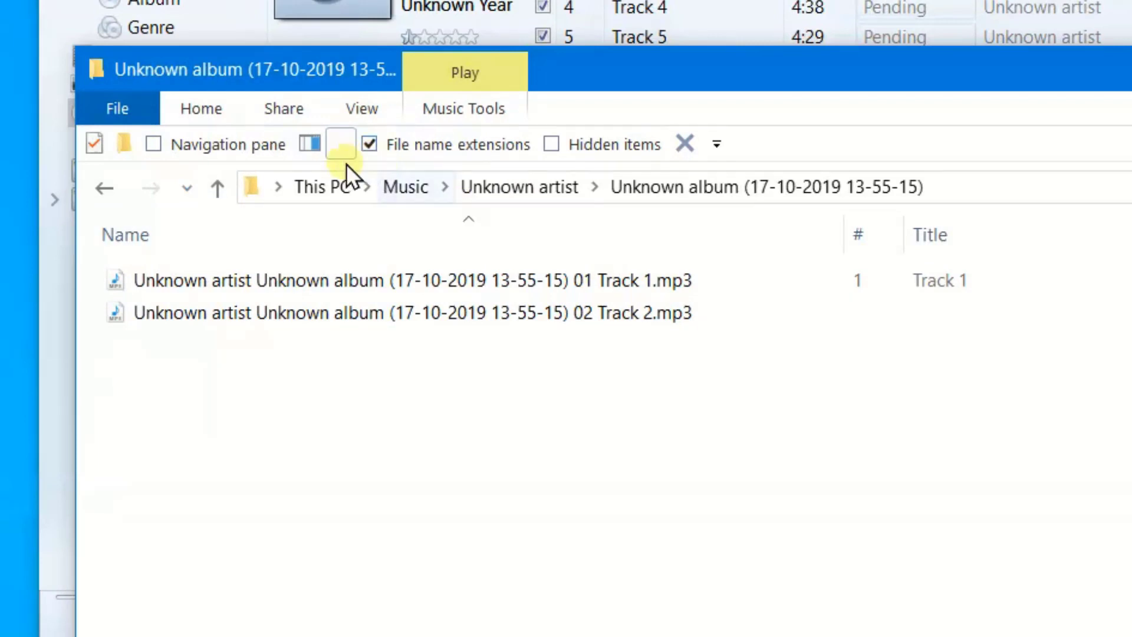
pyautogui.click(351, 108)
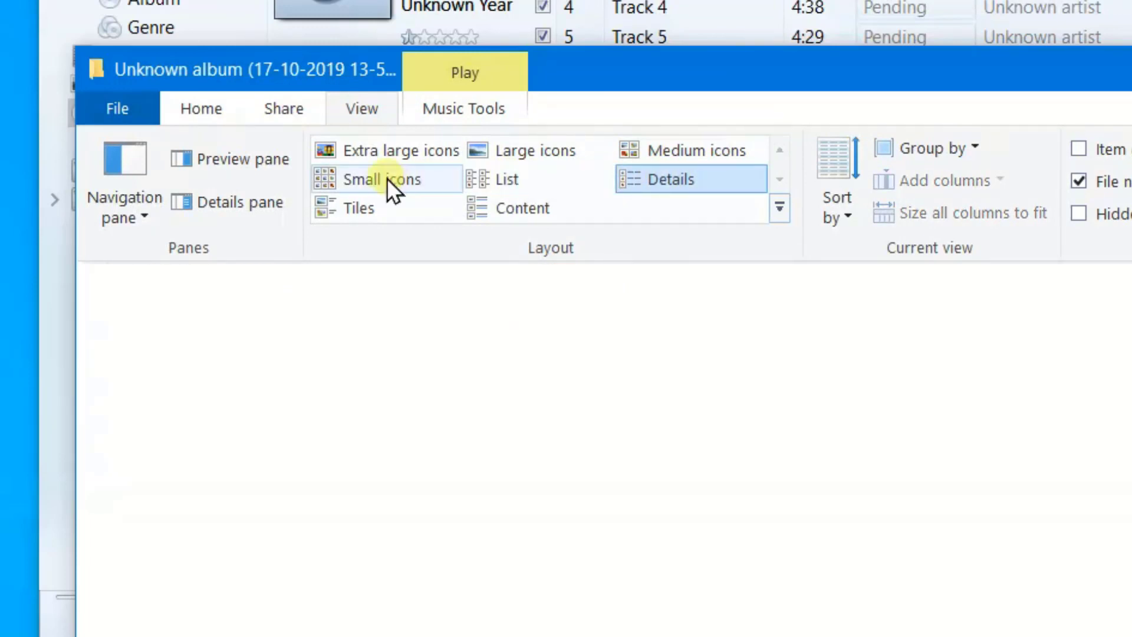
pyautogui.click(662, 179)
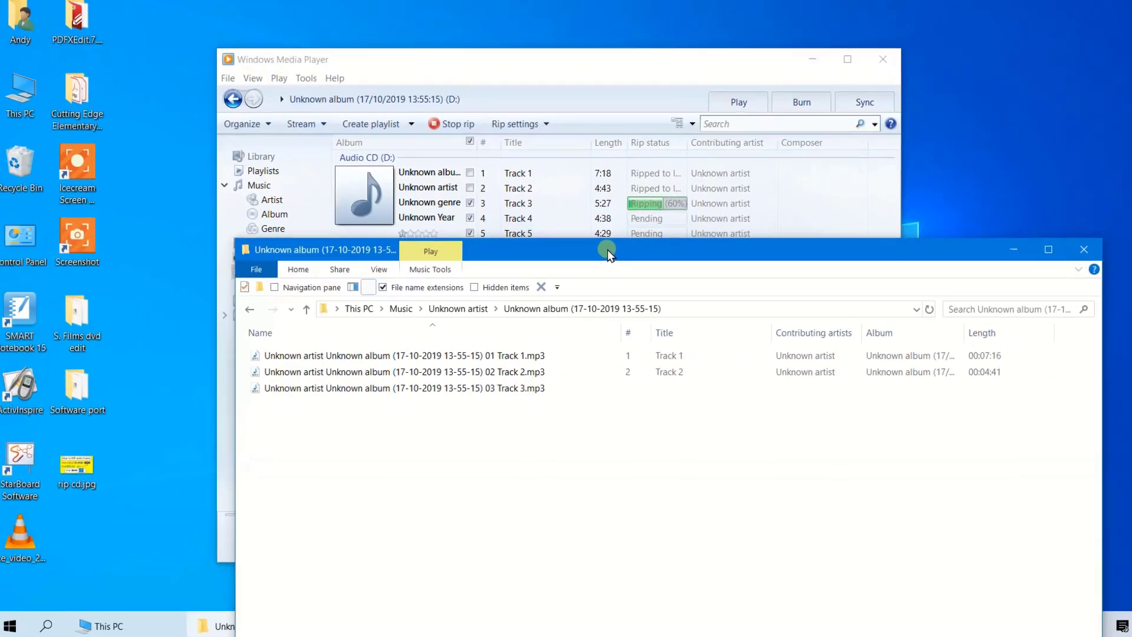
# Dismiss the media information notice, tick Track 12 and rip it again.
pyautogui.moveTo(622, 246); pyautogui.dragTo(612, 257)
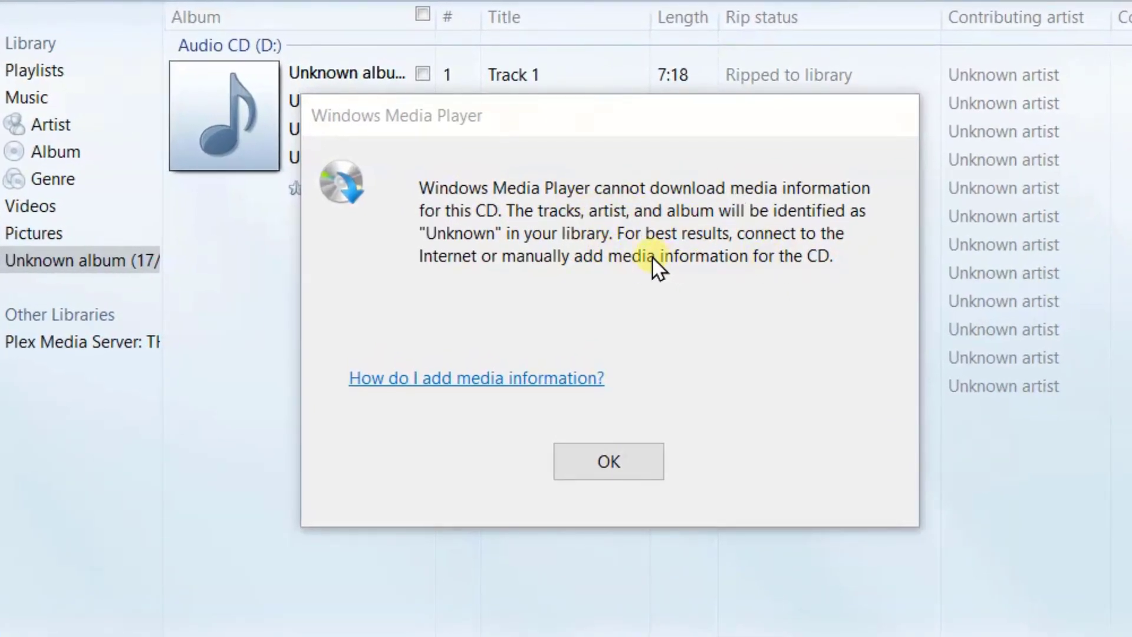
pyautogui.moveTo(596, 112); pyautogui.dragTo(542, 232)
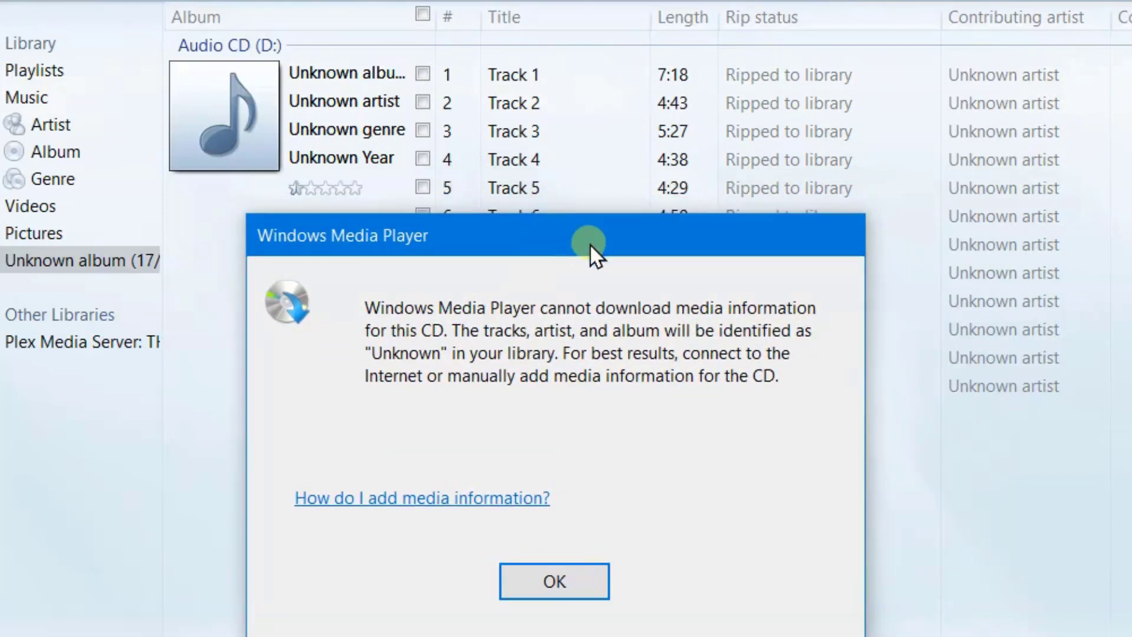
pyautogui.click(556, 584)
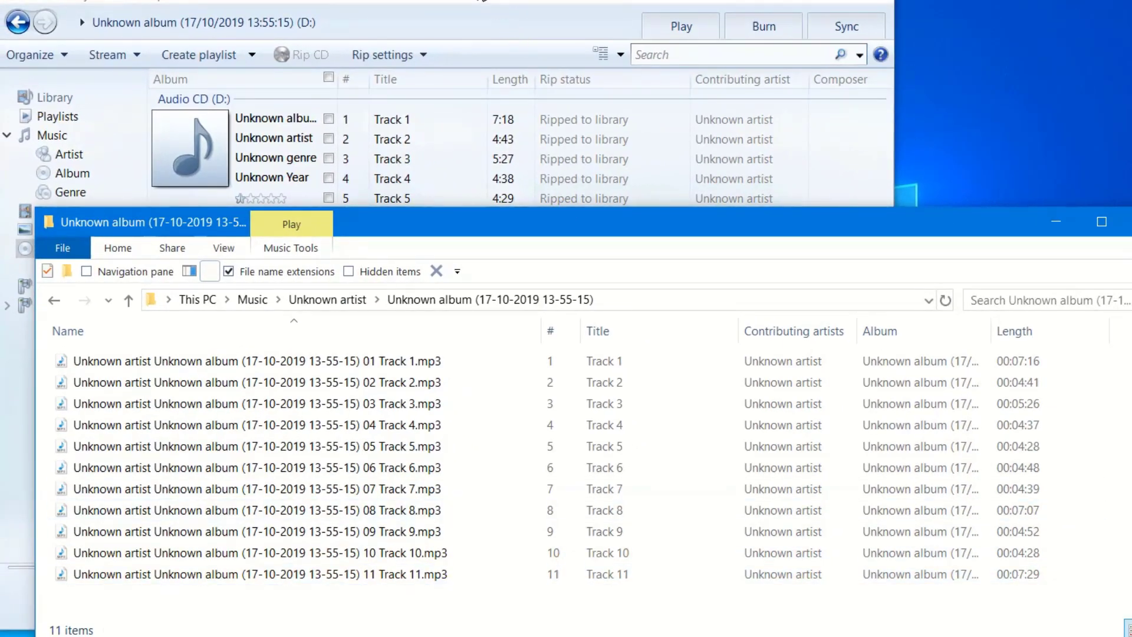
pyautogui.click(519, 26)
pyautogui.click(330, 337)
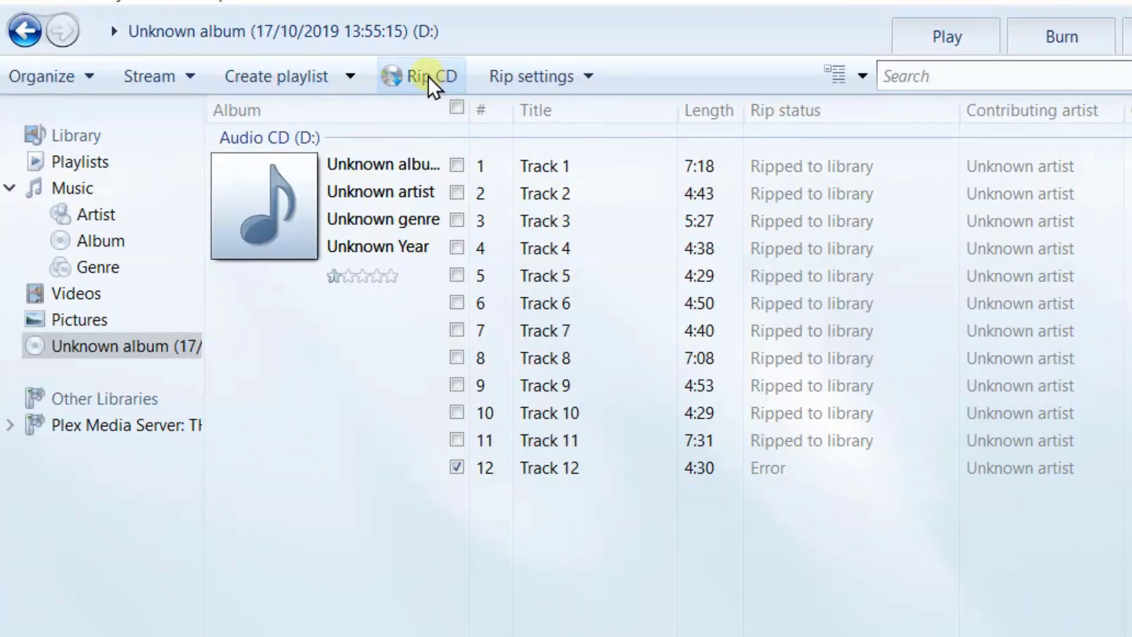
pyautogui.click(411, 72)
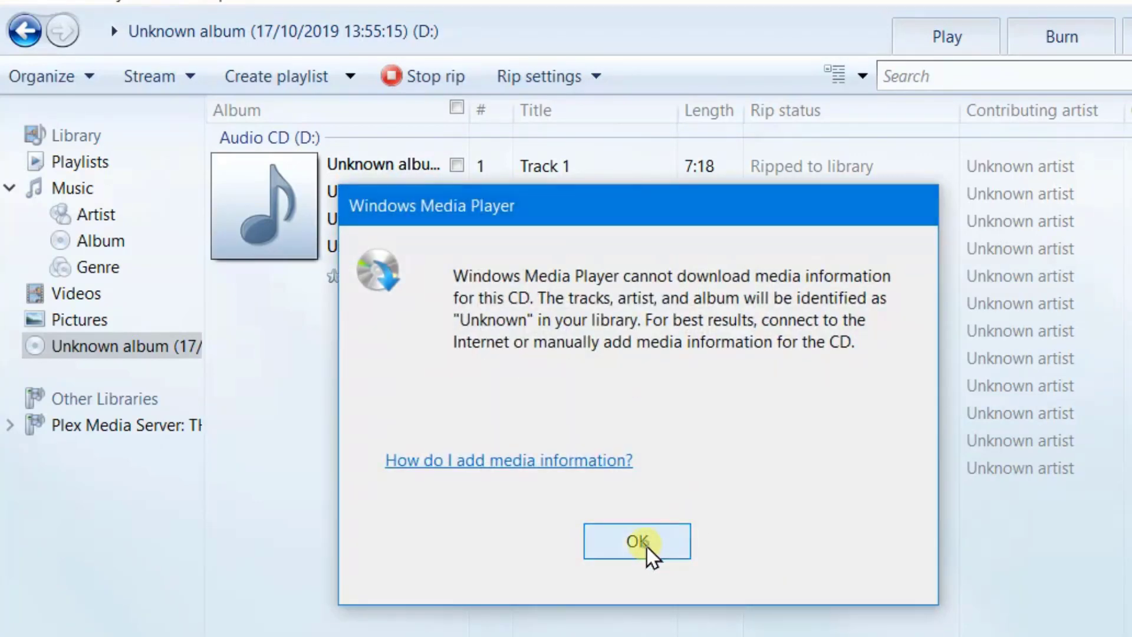
pyautogui.click(646, 547)
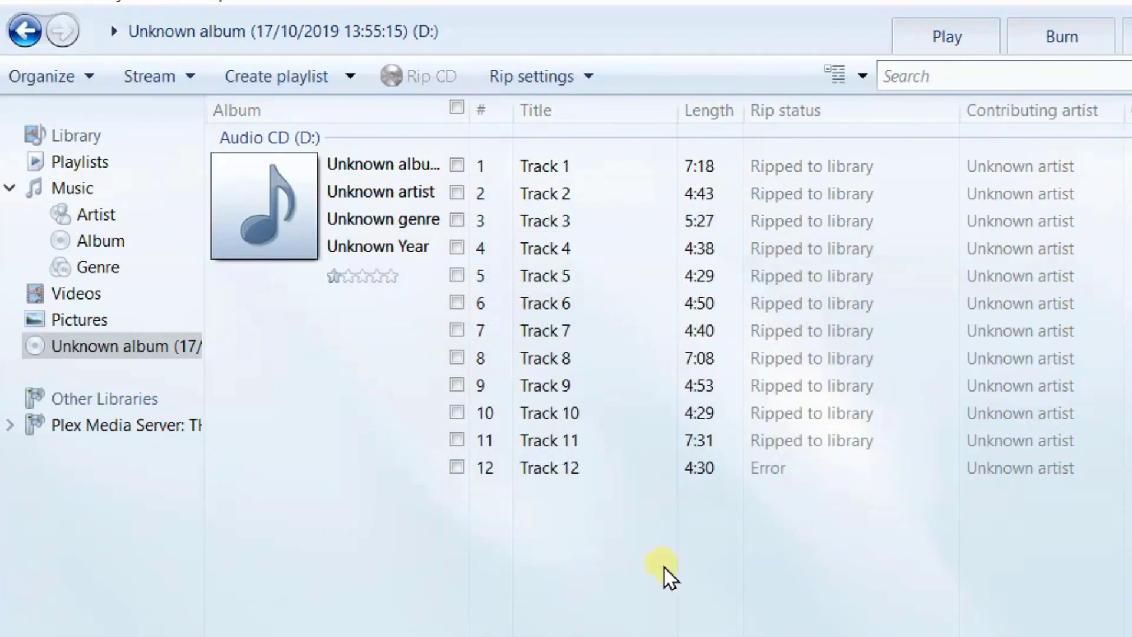
# Select and tick Track 12, rip it once more, and dismiss the missing-information message.
pyautogui.click(533, 468)
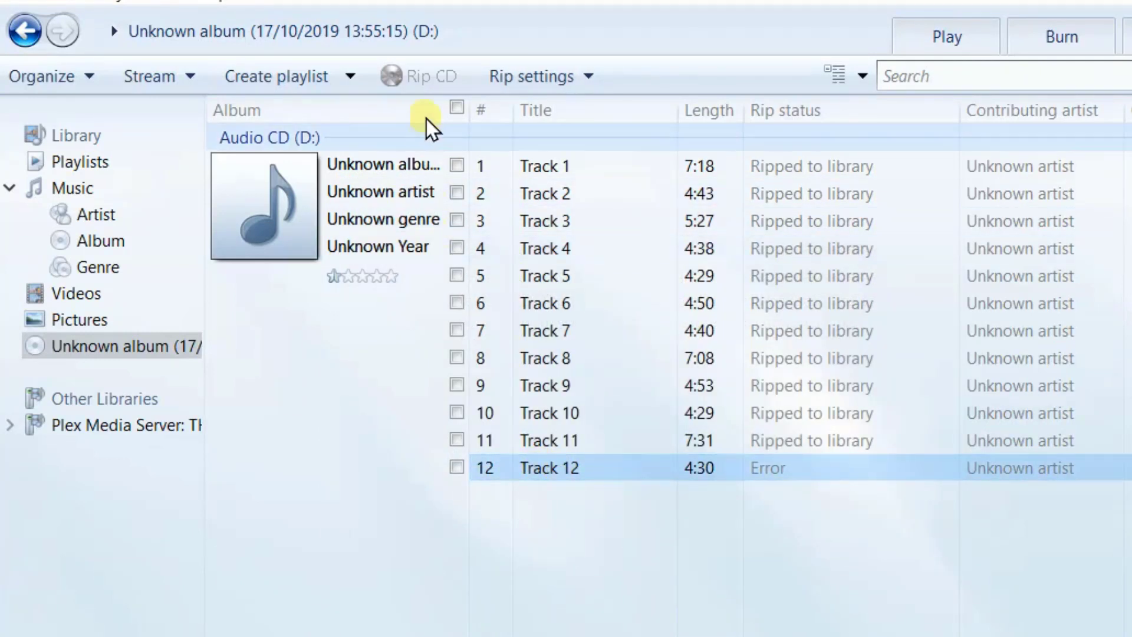
pyautogui.click(461, 472)
pyautogui.click(409, 75)
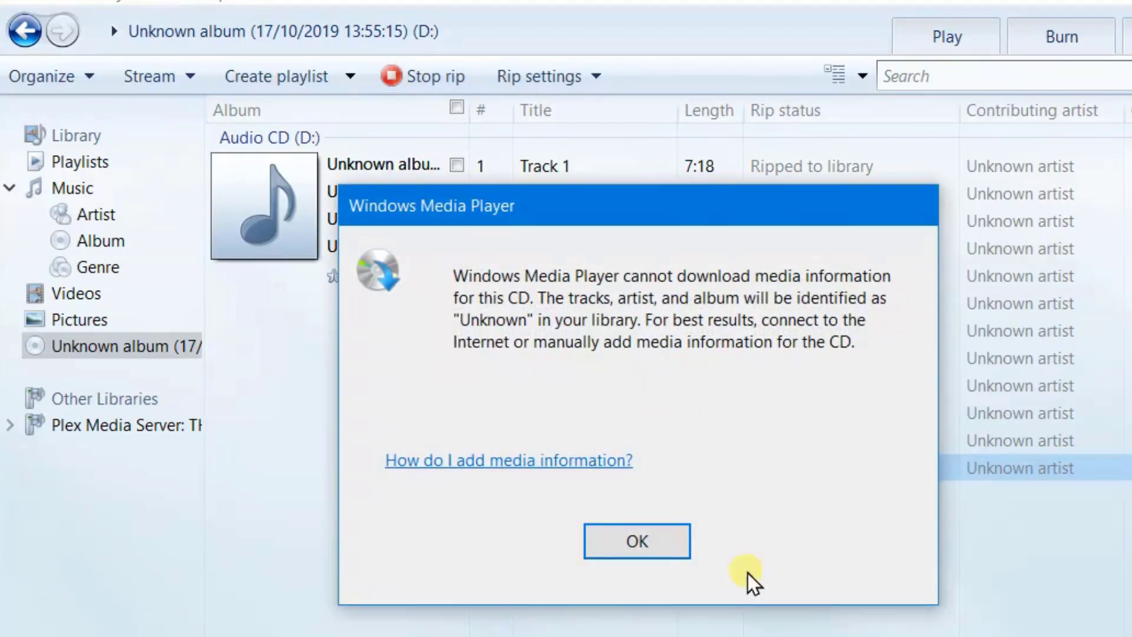
pyautogui.click(687, 545)
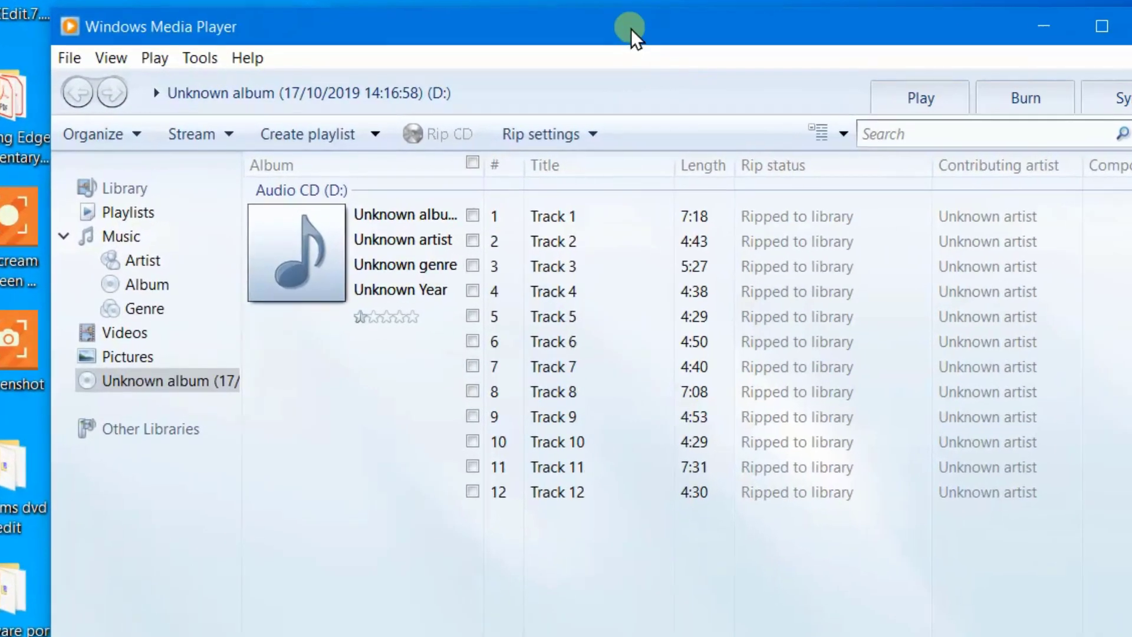
# Play Track 2.mp3 from the album folder, show the playing list, then pause it.
pyautogui.moveTo(631, 29); pyautogui.dragTo(684, 38)
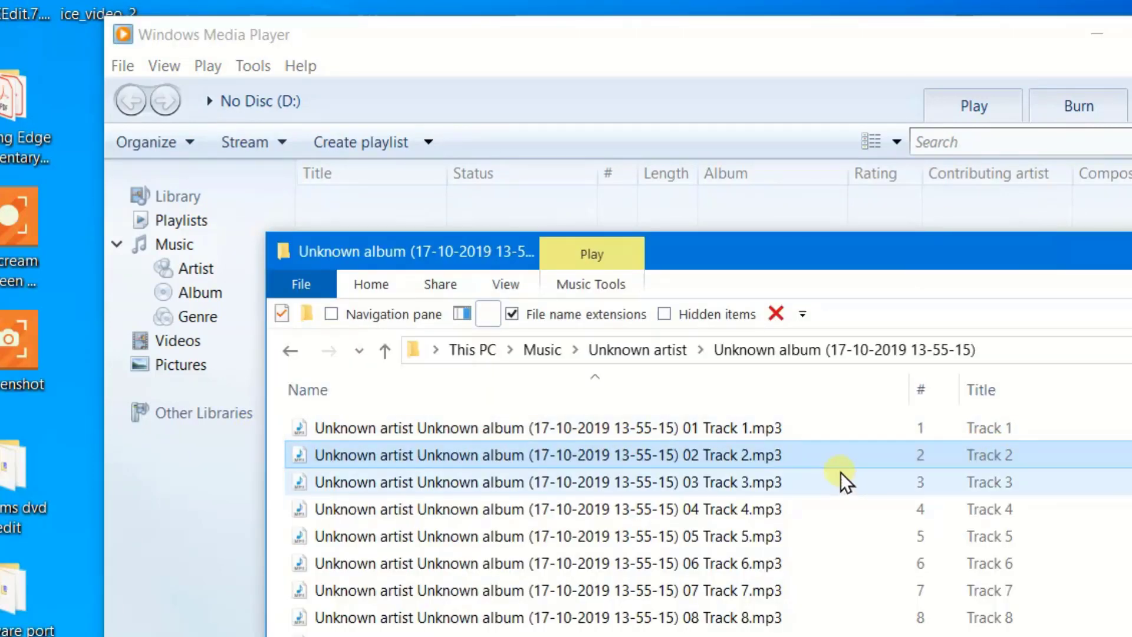
pyautogui.click(625, 454)
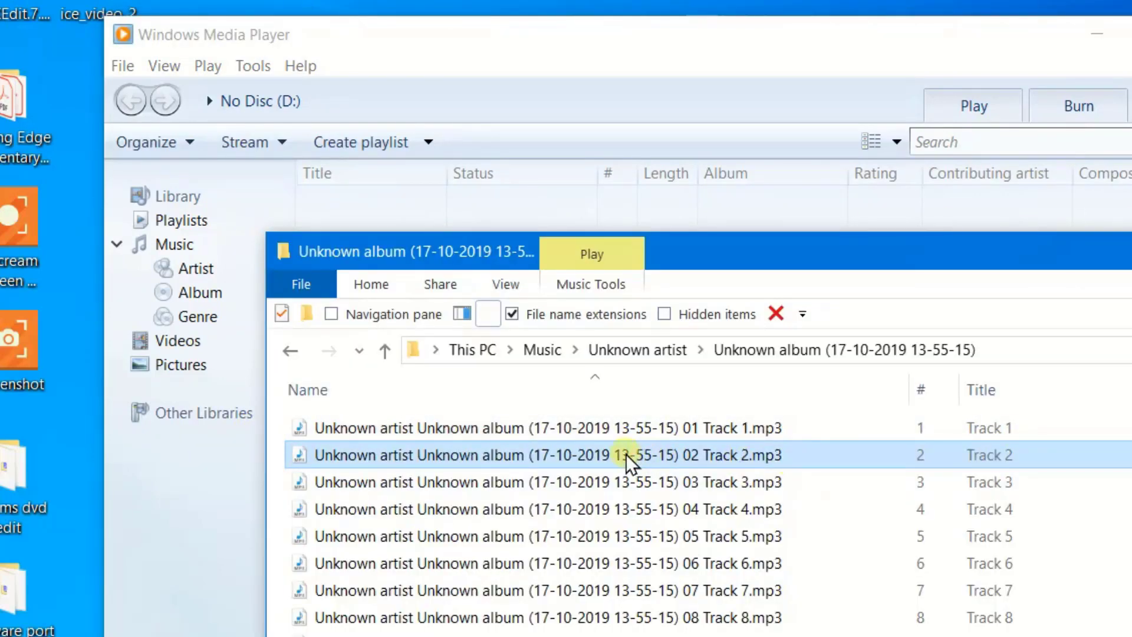
pyautogui.doubleClick(480, 454)
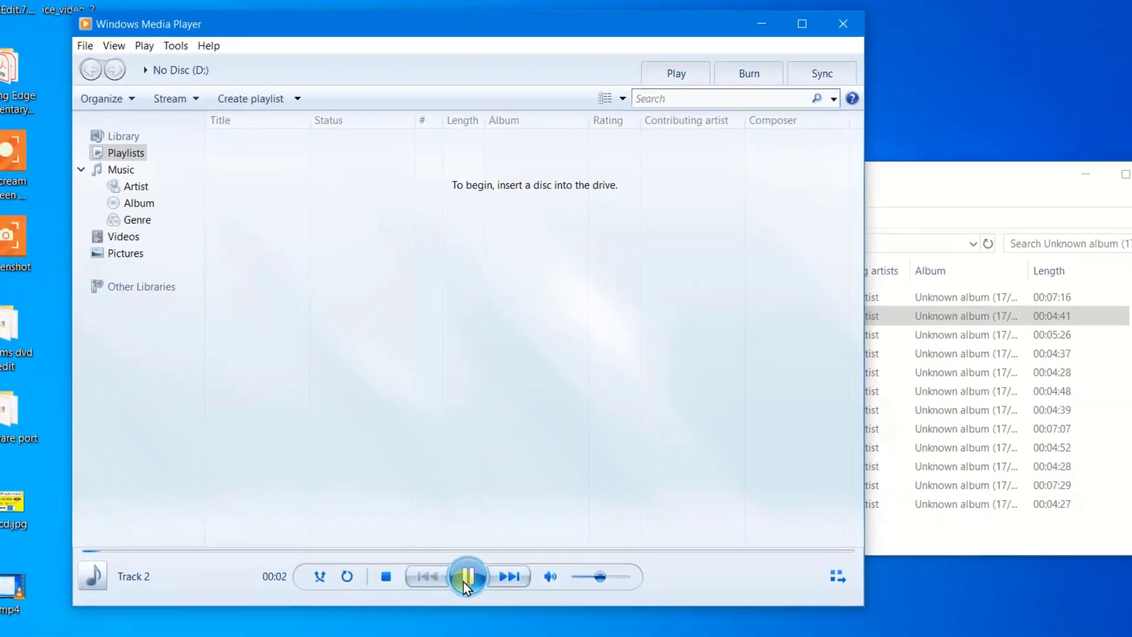
pyautogui.click(463, 575)
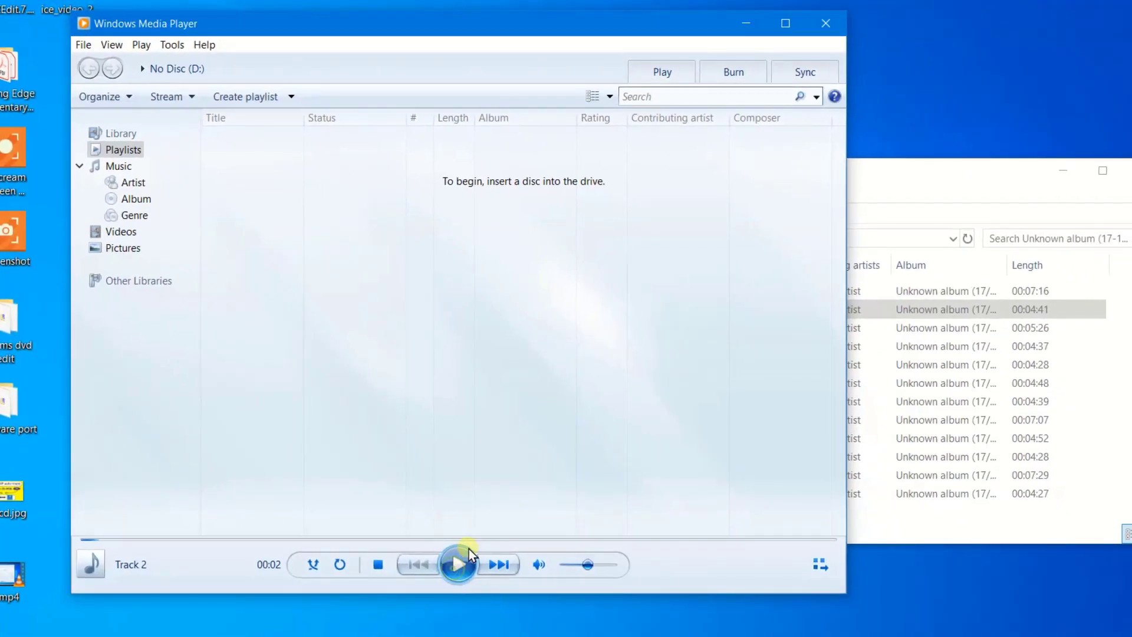
pyautogui.click(661, 73)
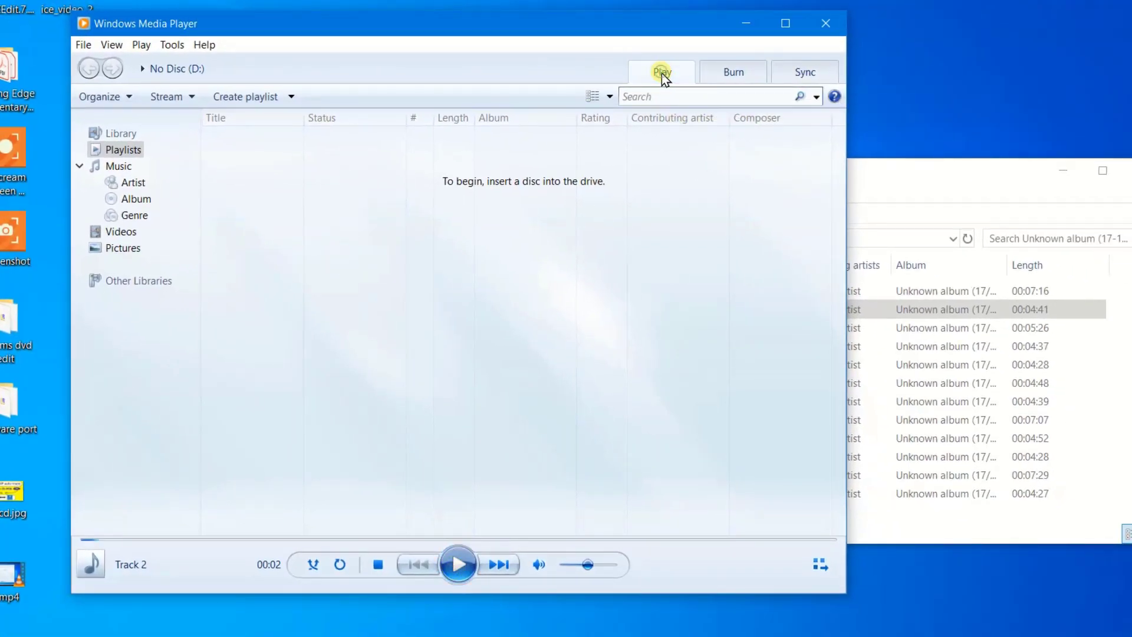
pyautogui.click(454, 561)
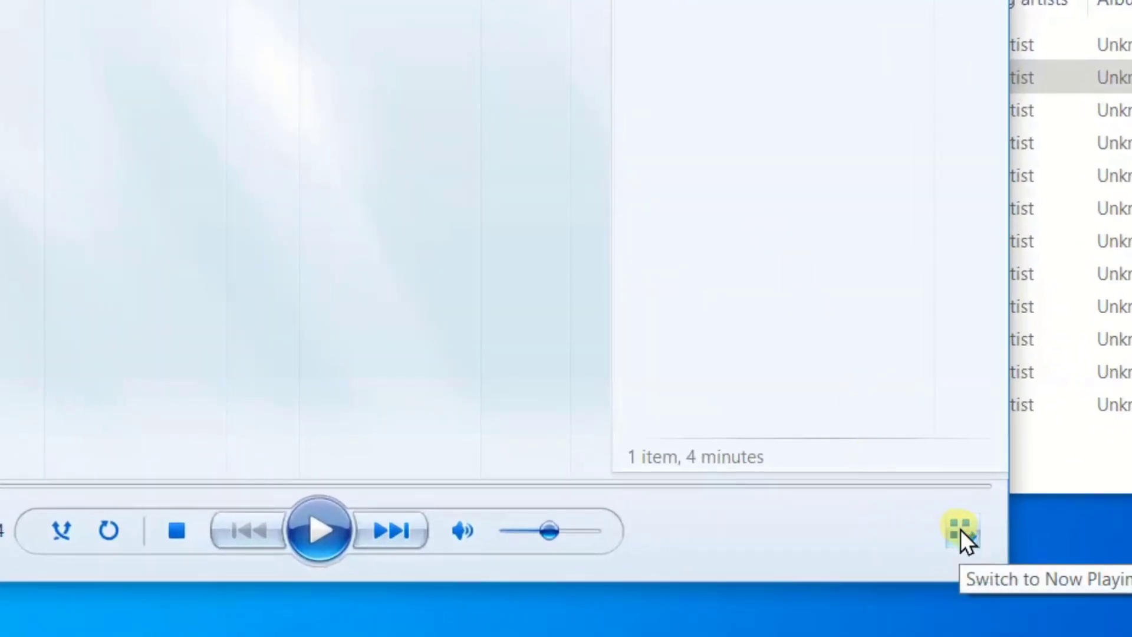
# Resize and move the compact Now Playing window, resume and pause Track 2, then close the player.
pyautogui.click(960, 527)
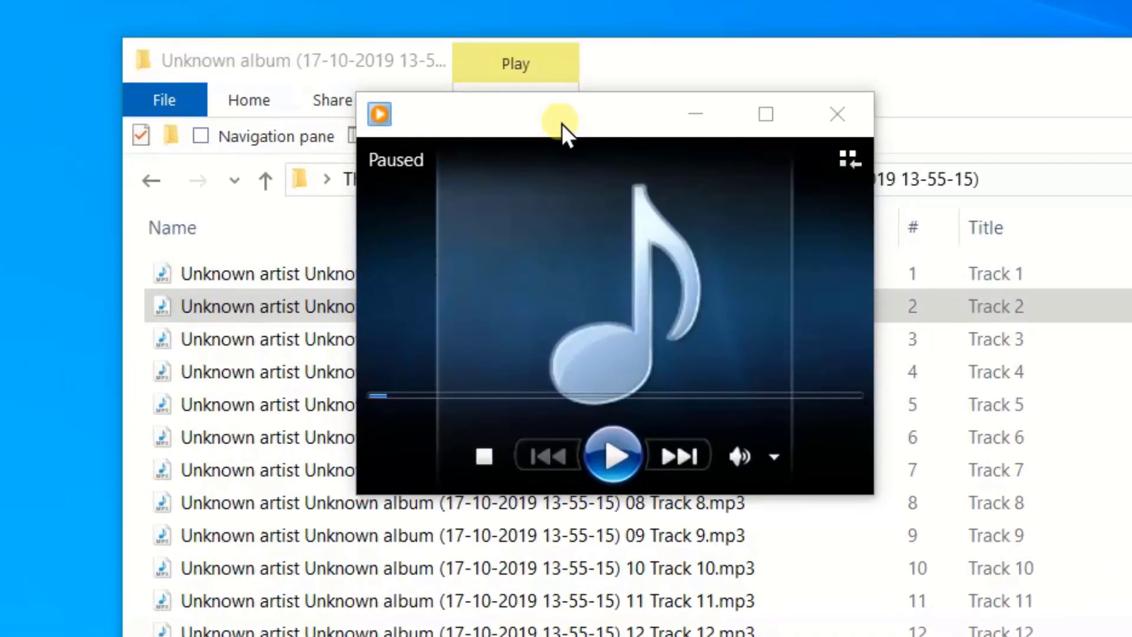
pyautogui.moveTo(561, 122); pyautogui.dragTo(443, 0)
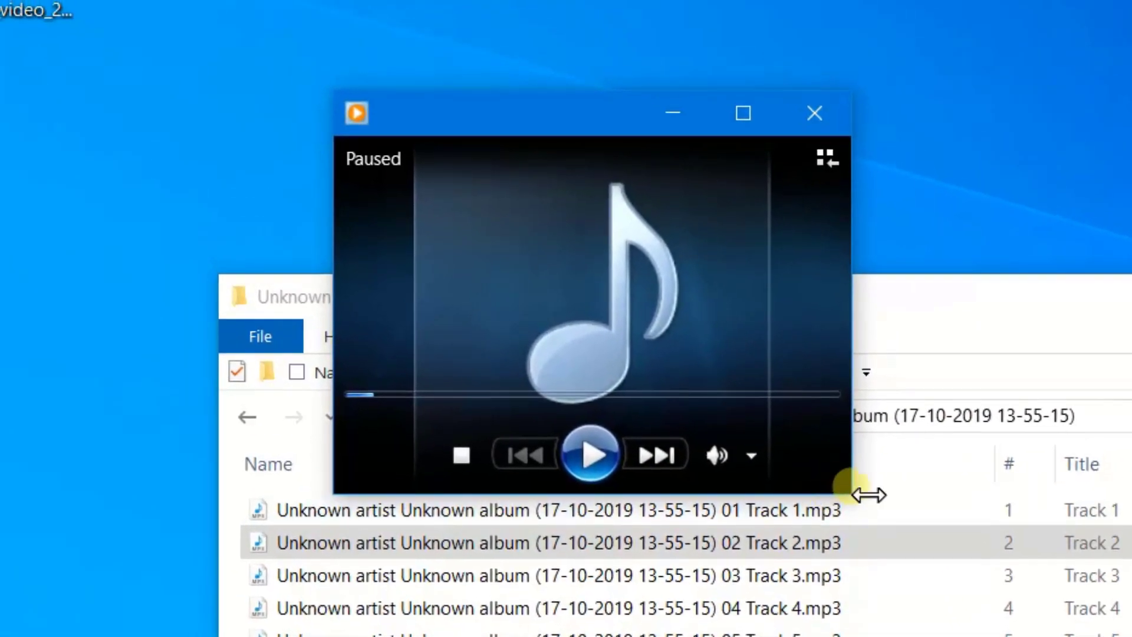
pyautogui.moveTo(852, 495); pyautogui.dragTo(973, 308)
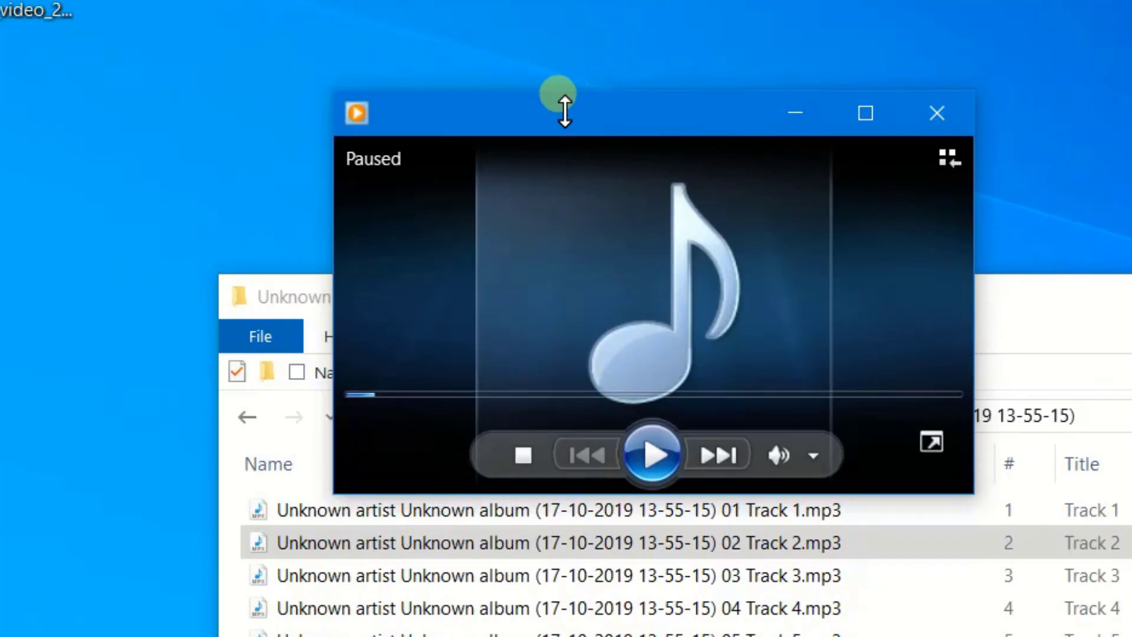
pyautogui.moveTo(570, 115); pyautogui.dragTo(310, 95)
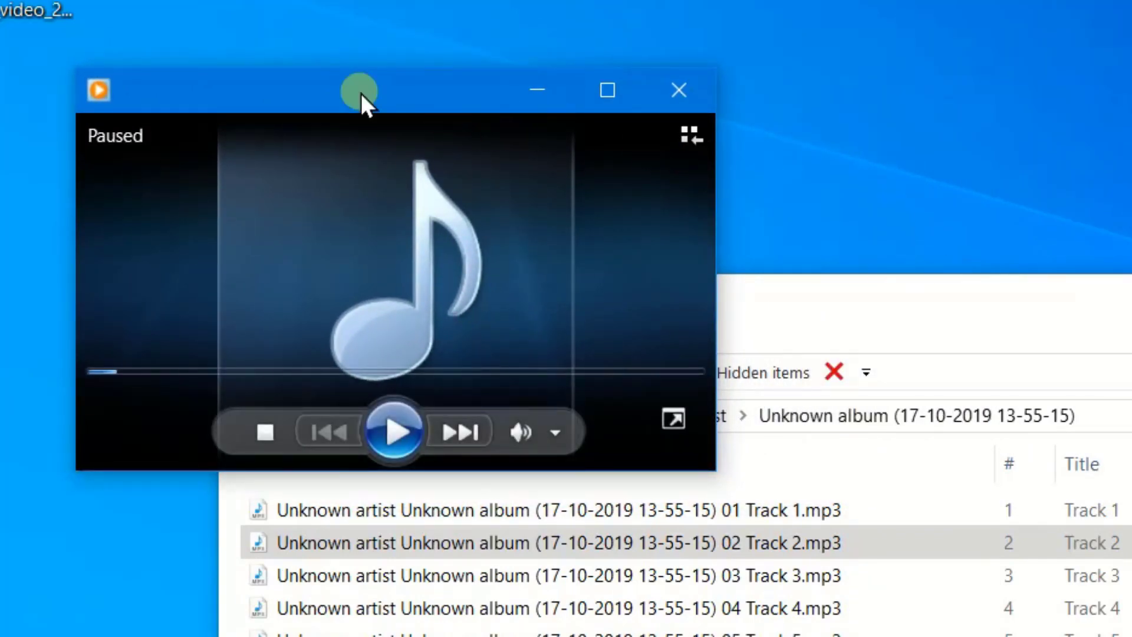
pyautogui.moveTo(351, 83); pyautogui.dragTo(296, 85)
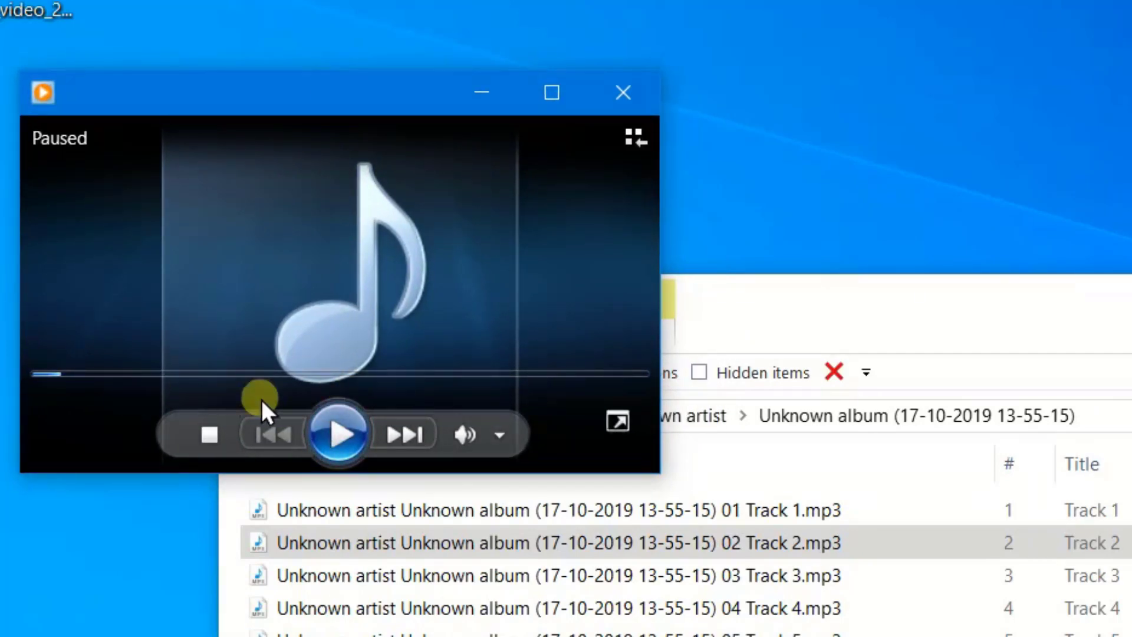
pyautogui.click(334, 430)
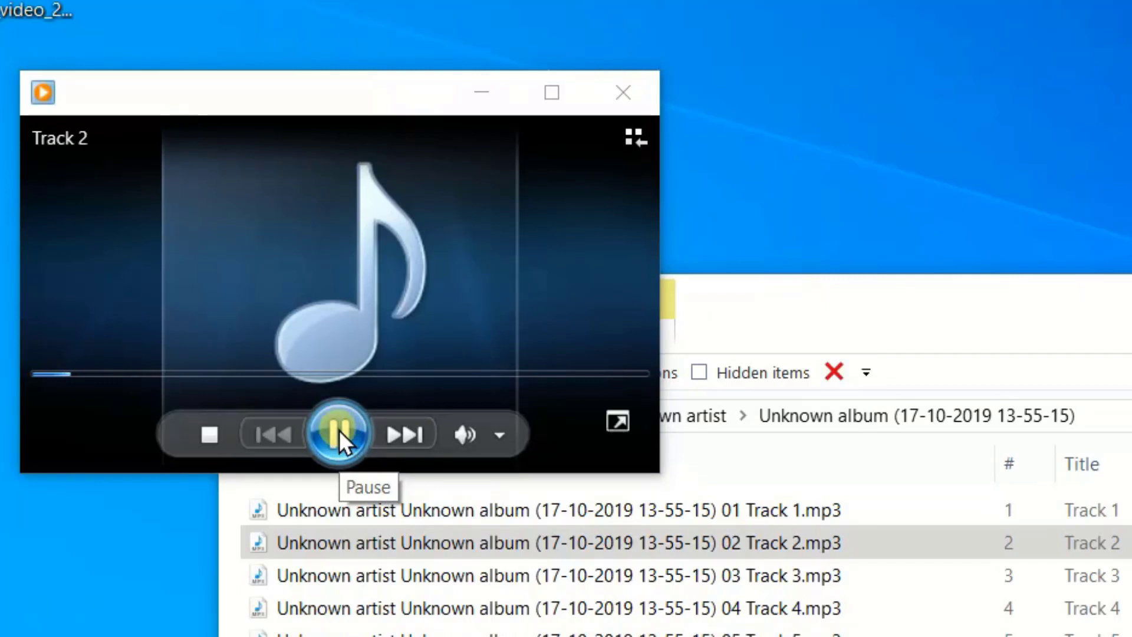
pyautogui.click(338, 430)
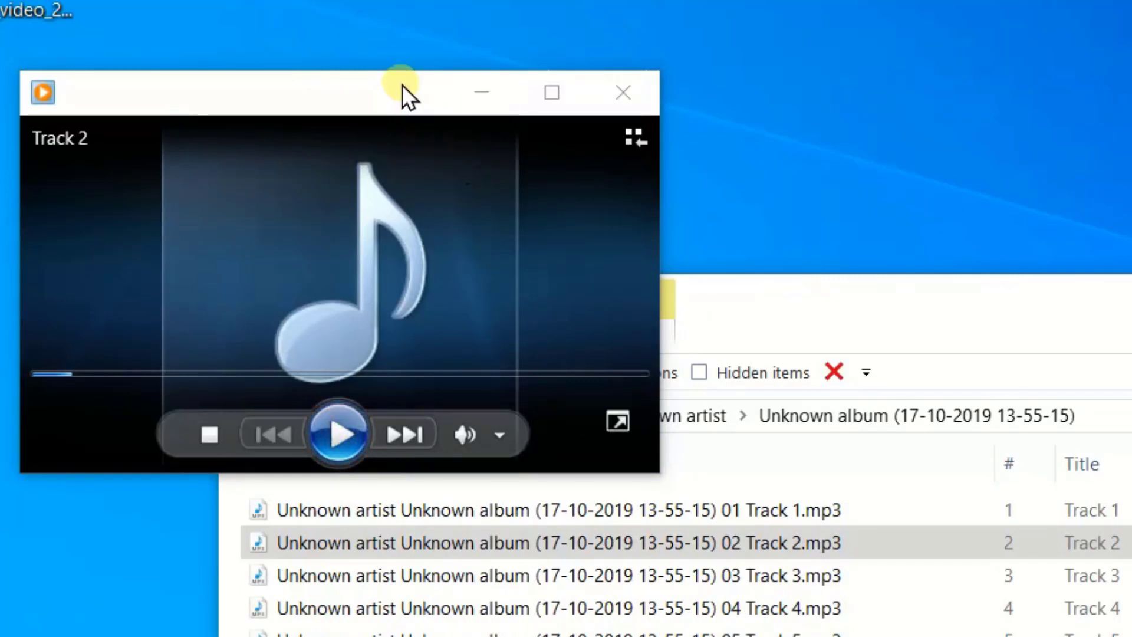
pyautogui.click(619, 94)
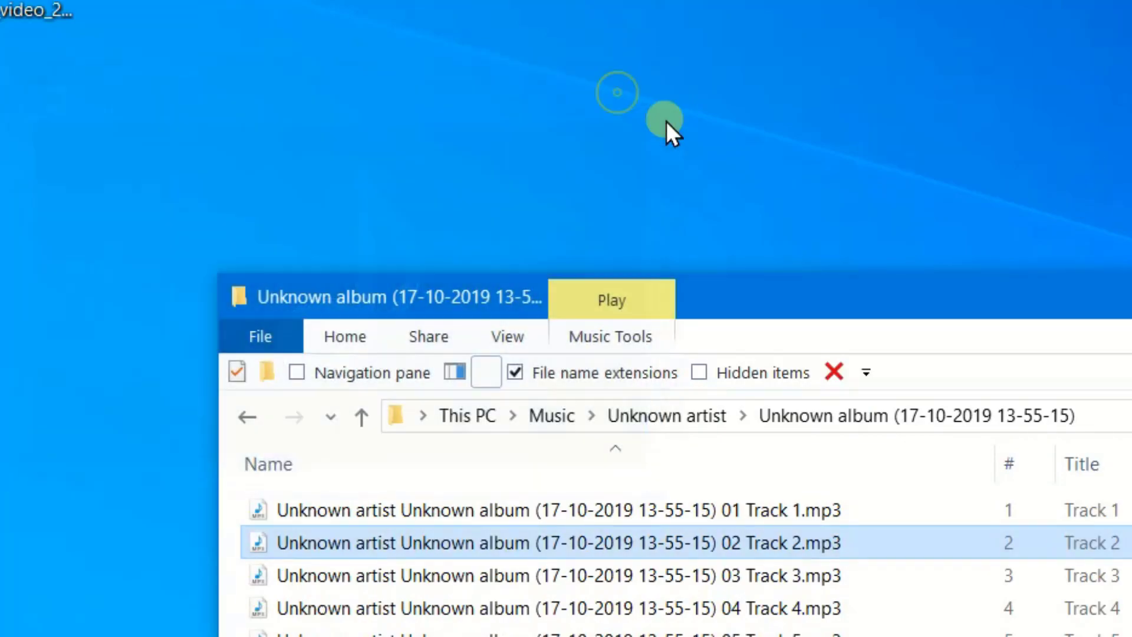
# Review the twelve ripped MP3 tracks in the Unknown album folder, then close that folder window.
pyautogui.moveTo(902, 302); pyautogui.dragTo(781, 163)
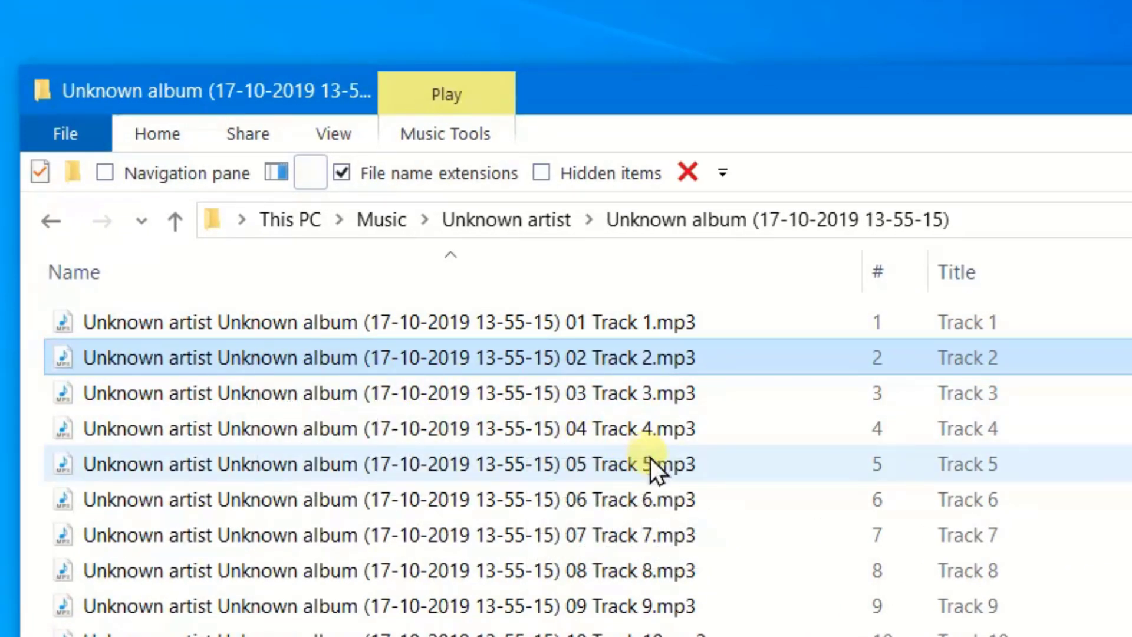
pyautogui.moveTo(655, 461)
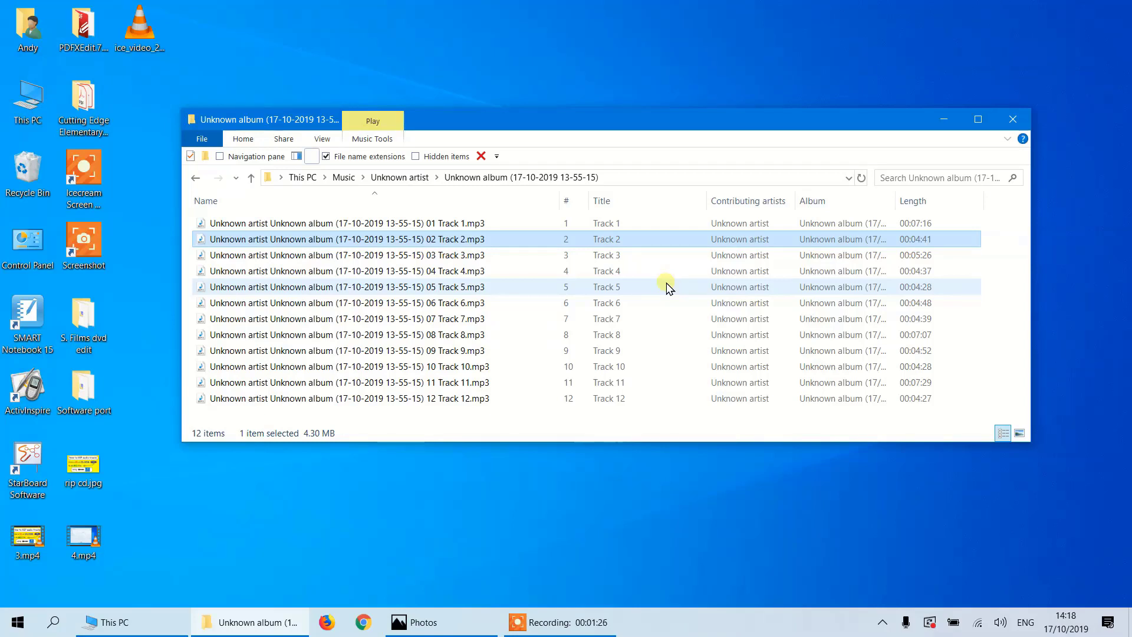
pyautogui.click(1014, 113)
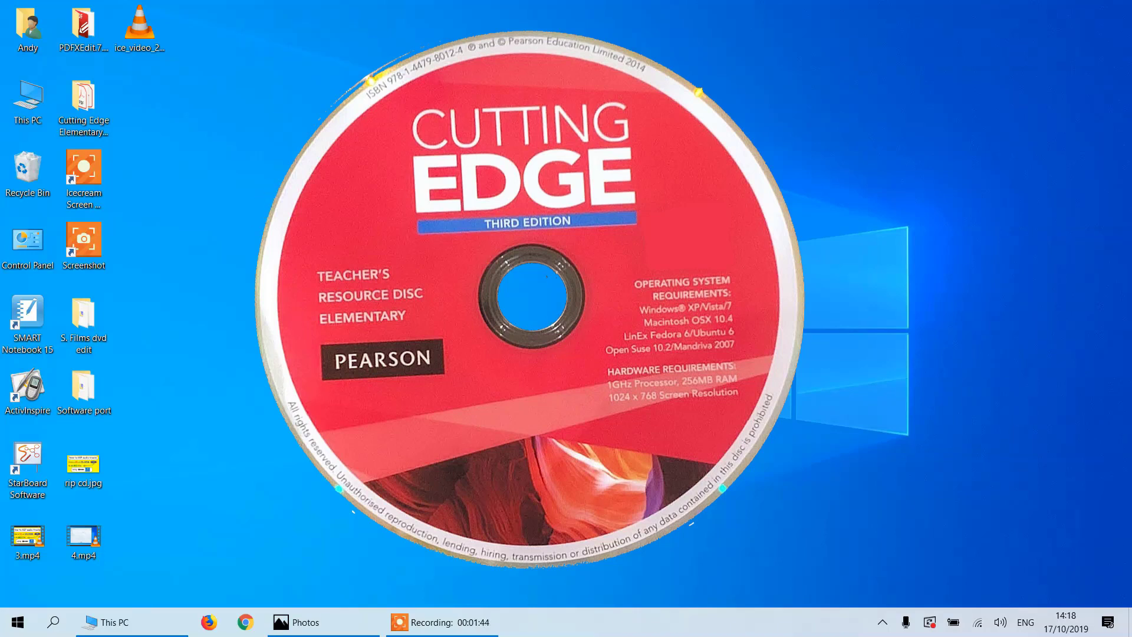
# Show the desktop and open the data disc in DVD RW Drive (D:) from This PC.
pyautogui.press('super+d')
pyautogui.doubleClick(28, 102)
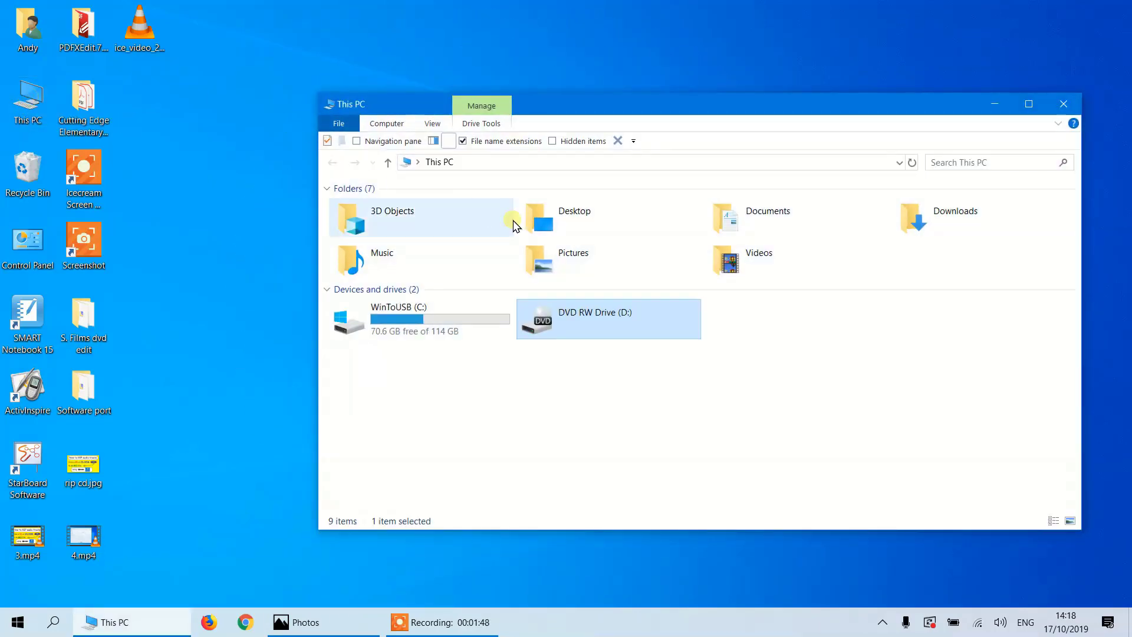
pyautogui.doubleClick(554, 324)
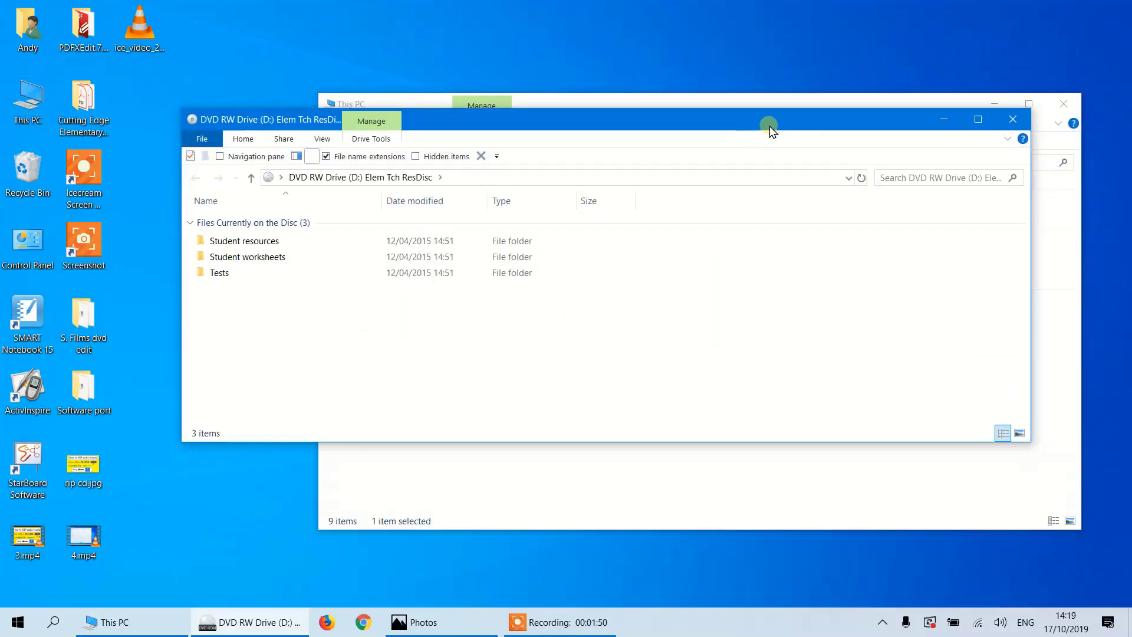
pyautogui.moveTo(774, 125); pyautogui.dragTo(733, 160)
pyautogui.click(970, 160)
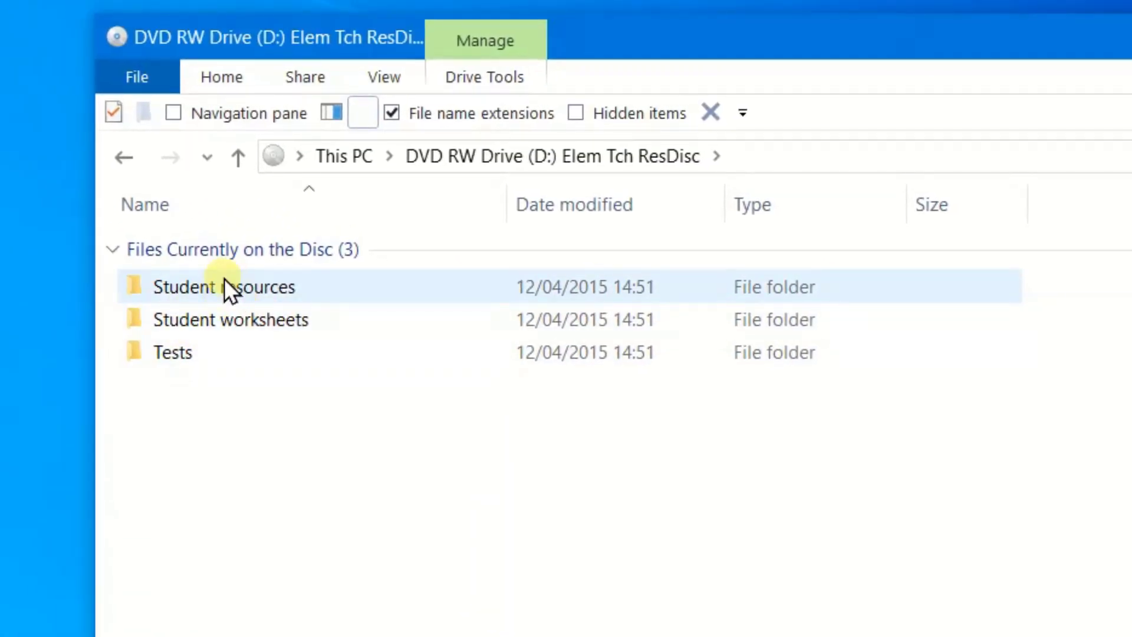
# Copy the Audio folder from Student resources onto the desktop and open the copied folder.
pyautogui.doubleClick(221, 282)
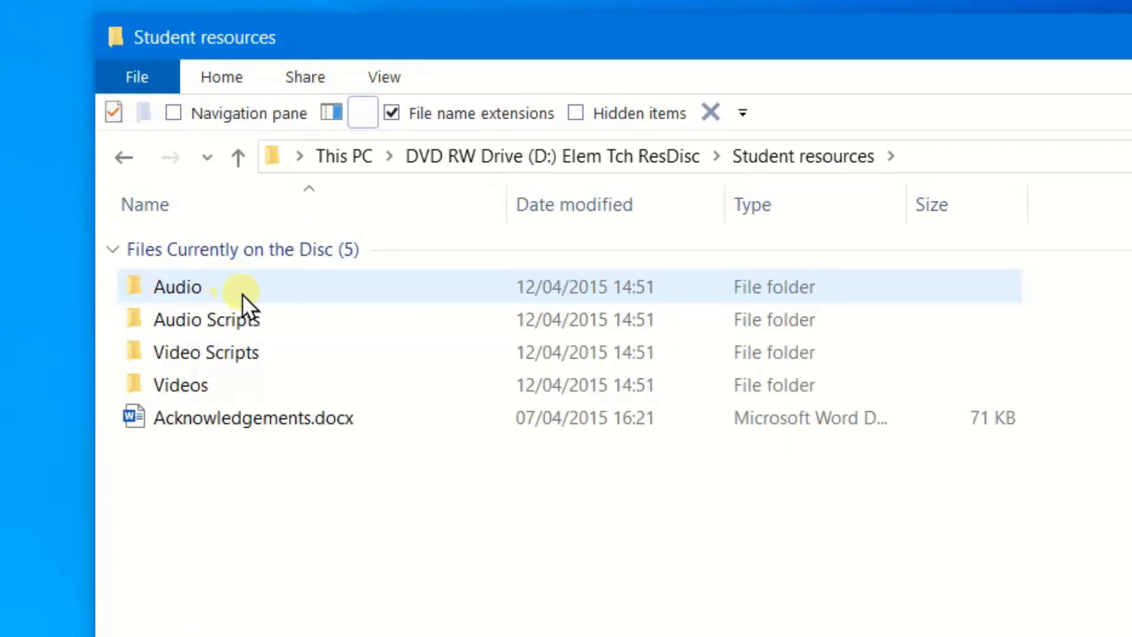
pyautogui.doubleClick(172, 287)
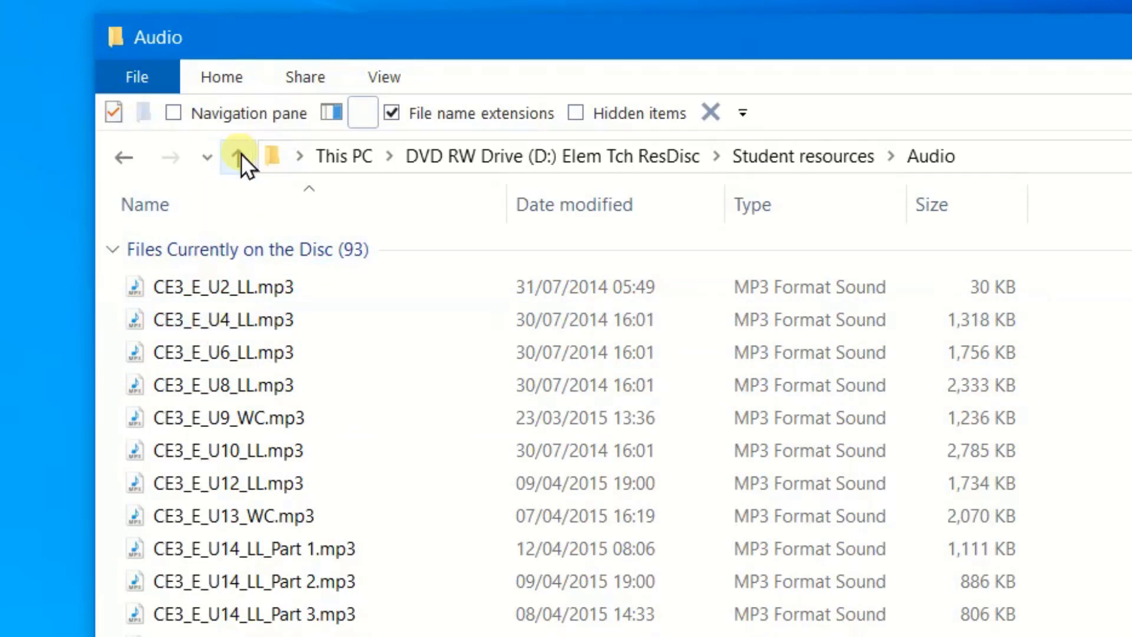
pyautogui.click(239, 155)
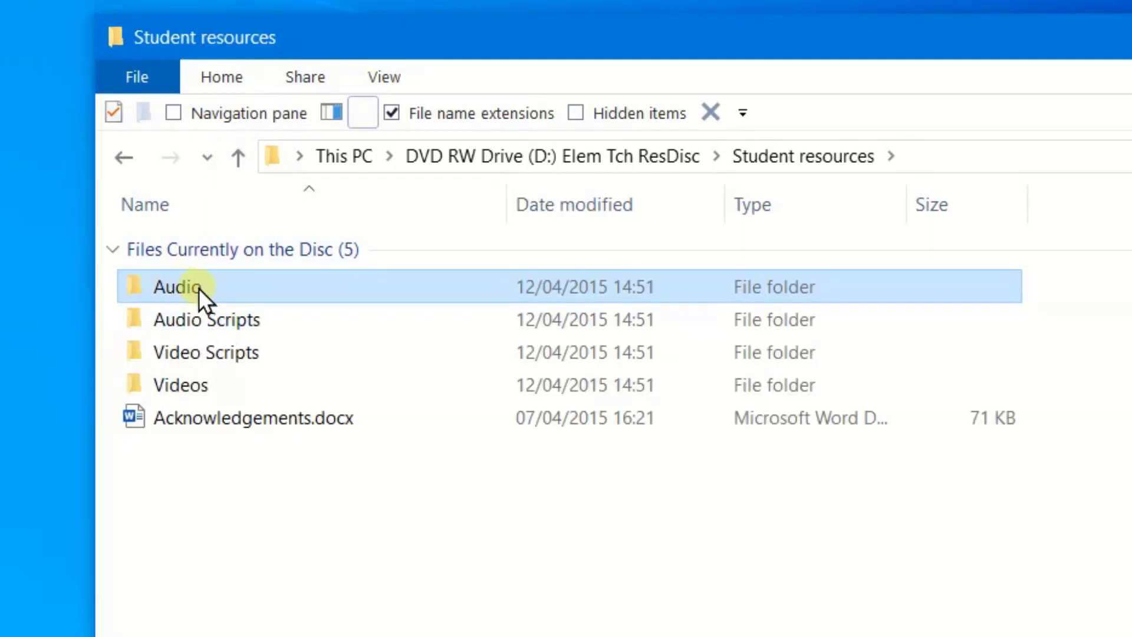
pyautogui.moveTo(172, 288)
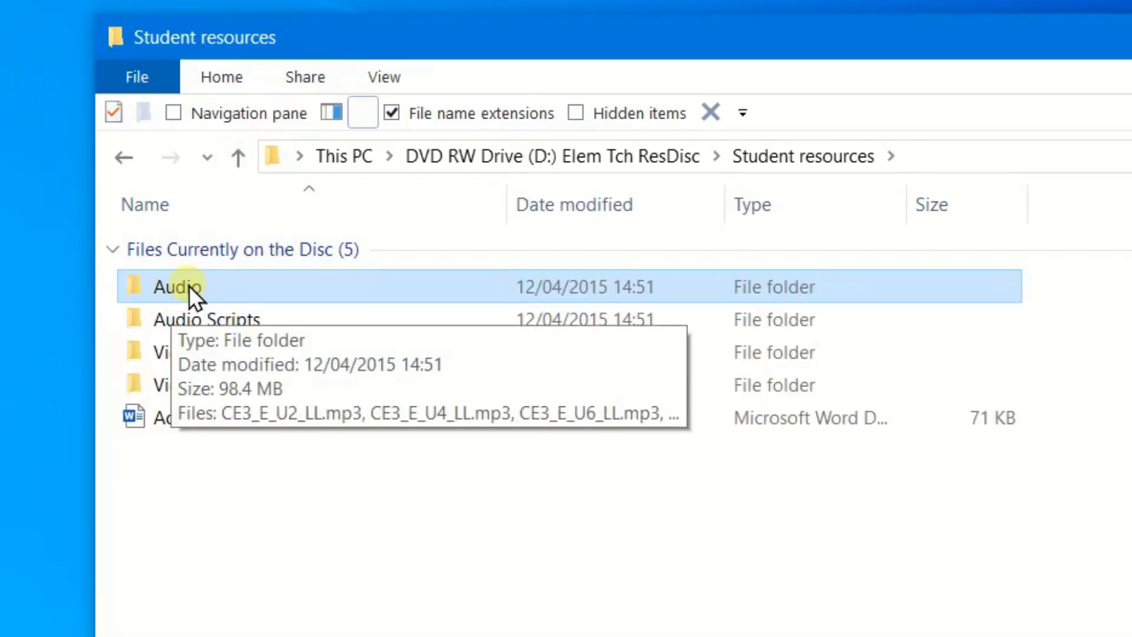
pyautogui.moveTo(185, 286); pyautogui.dragTo(216, 283)
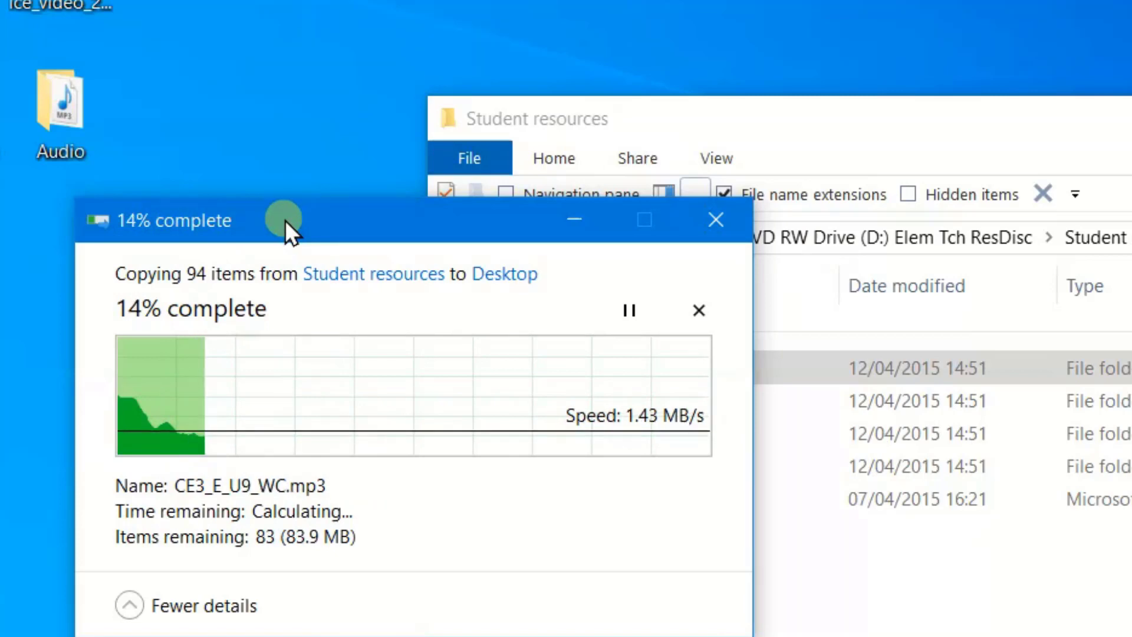
pyautogui.doubleClick(58, 102)
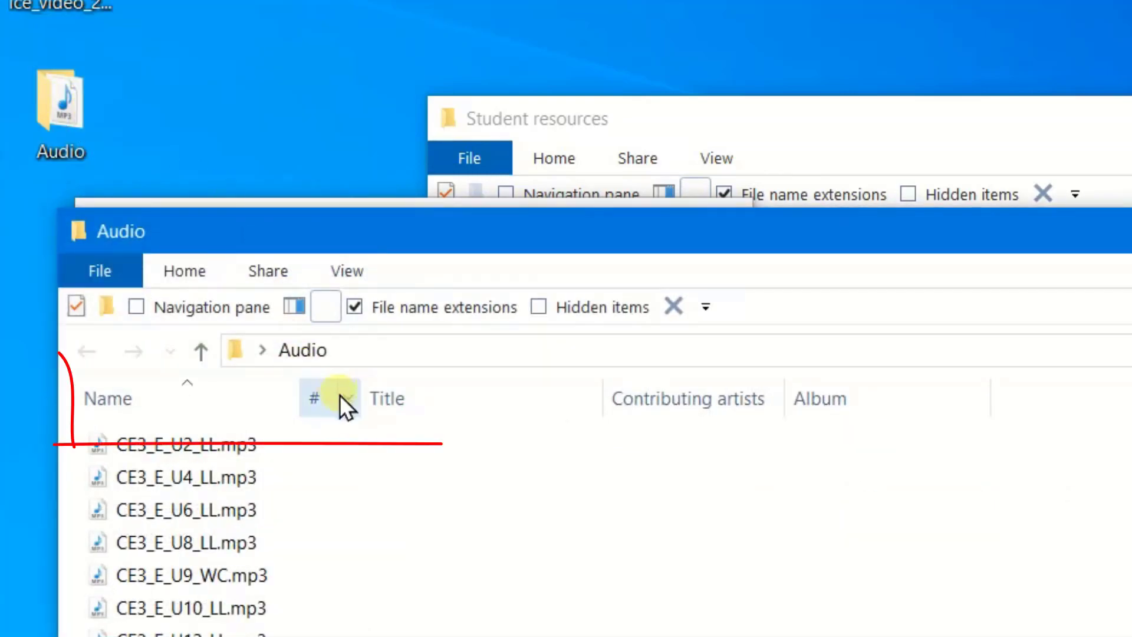
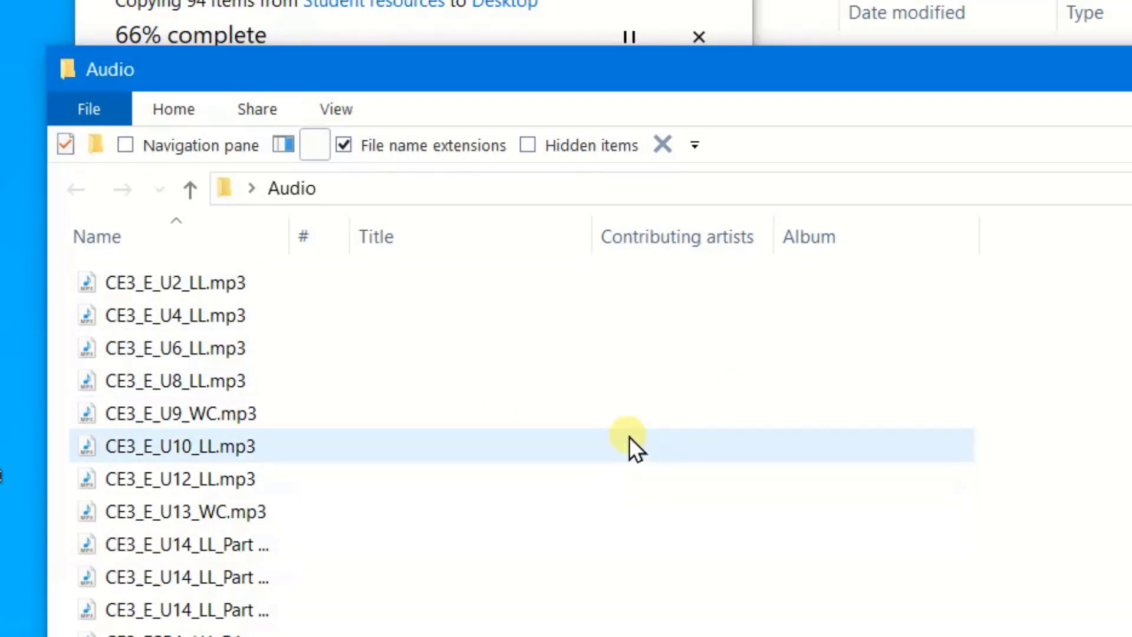
# Move the Audio folder window up over the copy progress dialog while the disc copy continues.
pyautogui.moveTo(621, 69); pyautogui.dragTo(575, 6)
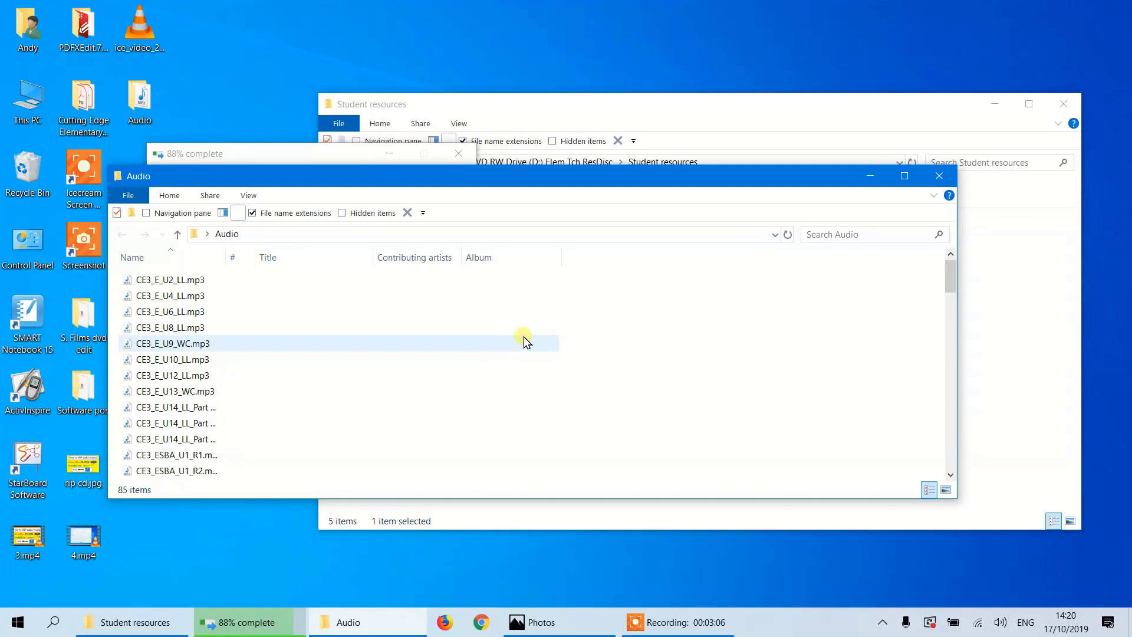
pyautogui.moveTo(482, 176); pyautogui.dragTo(494, 175)
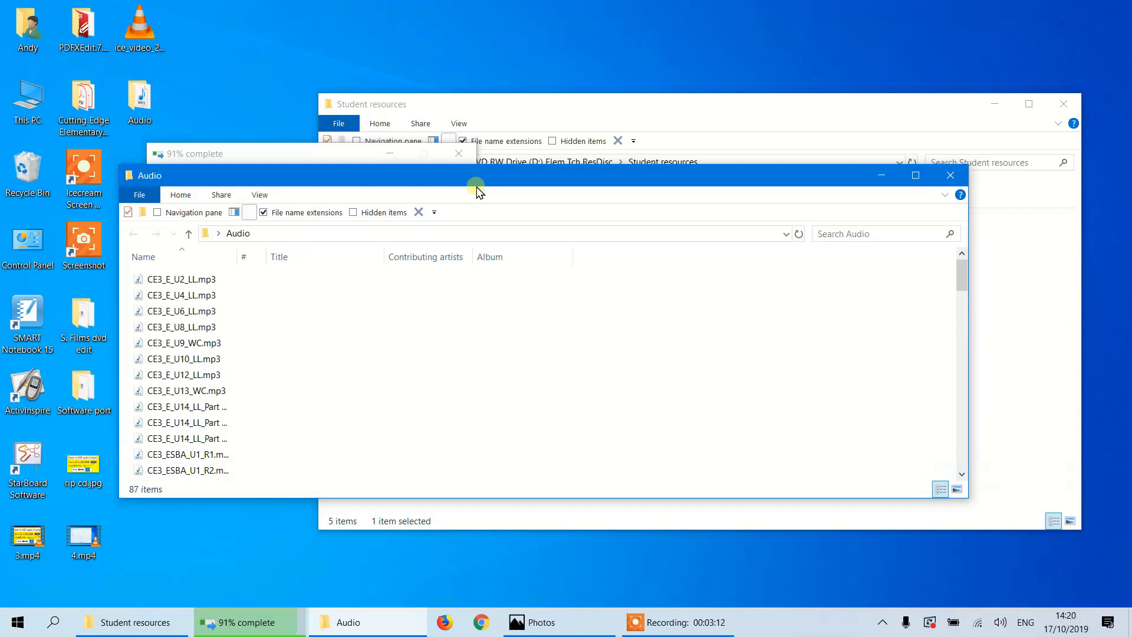
# Close the Audio and Student resources disc windows and open the desktop Audio folder with 93 mp3s.
pyautogui.click(946, 174)
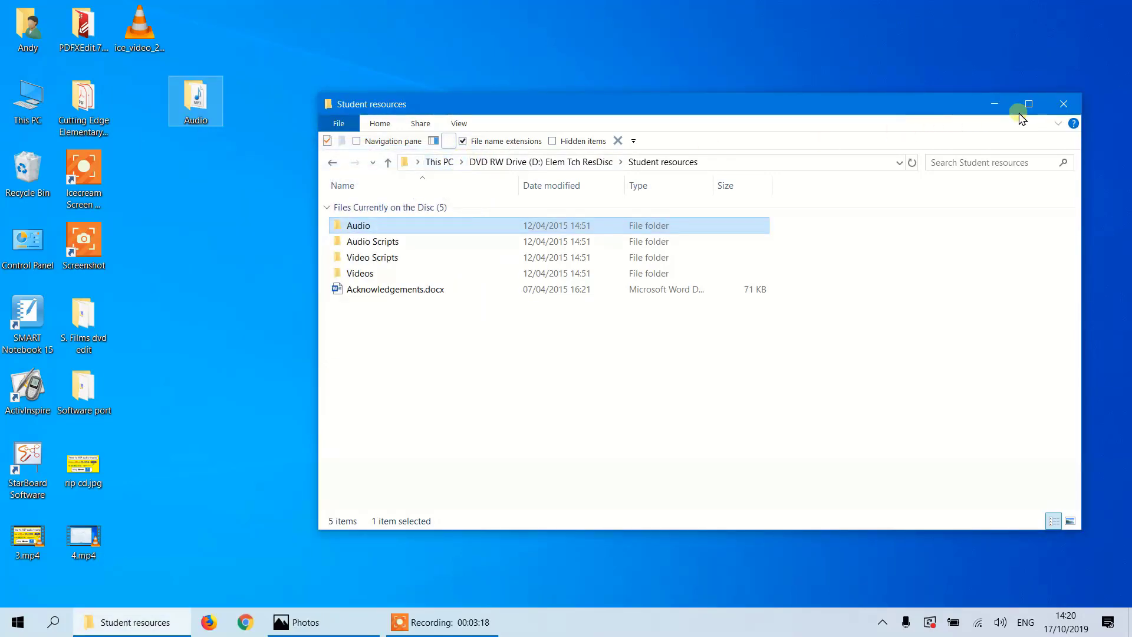
pyautogui.click(1064, 104)
pyautogui.doubleClick(200, 104)
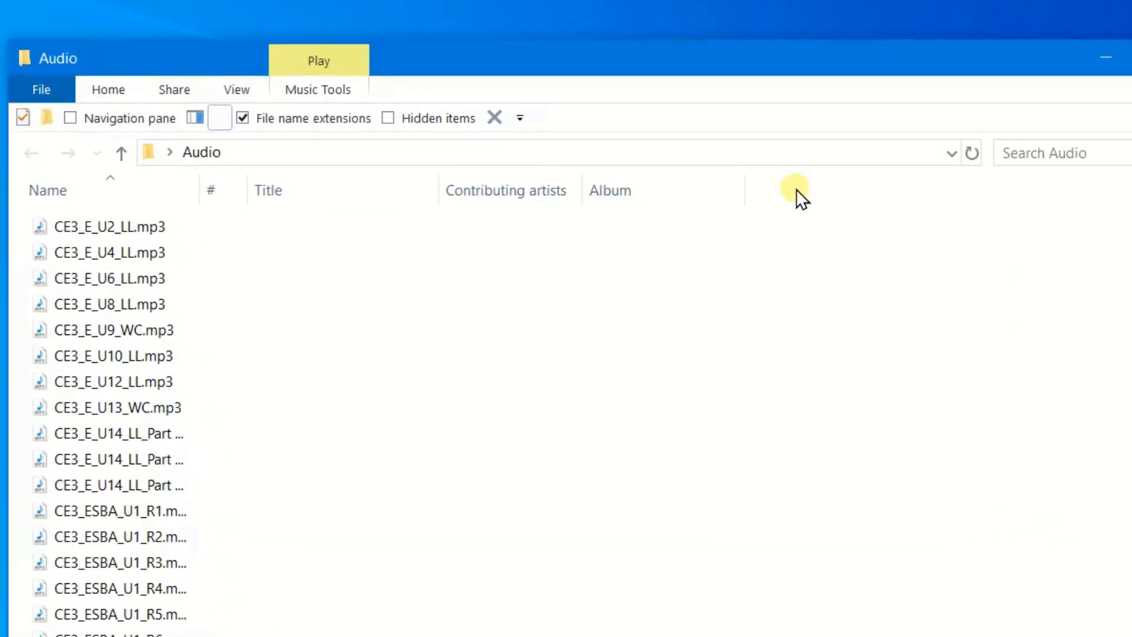
# Add a Length column to the Audio folder listing, showing durations like 00:01:24 and 00:02:58.
pyautogui.rightClick(804, 185)
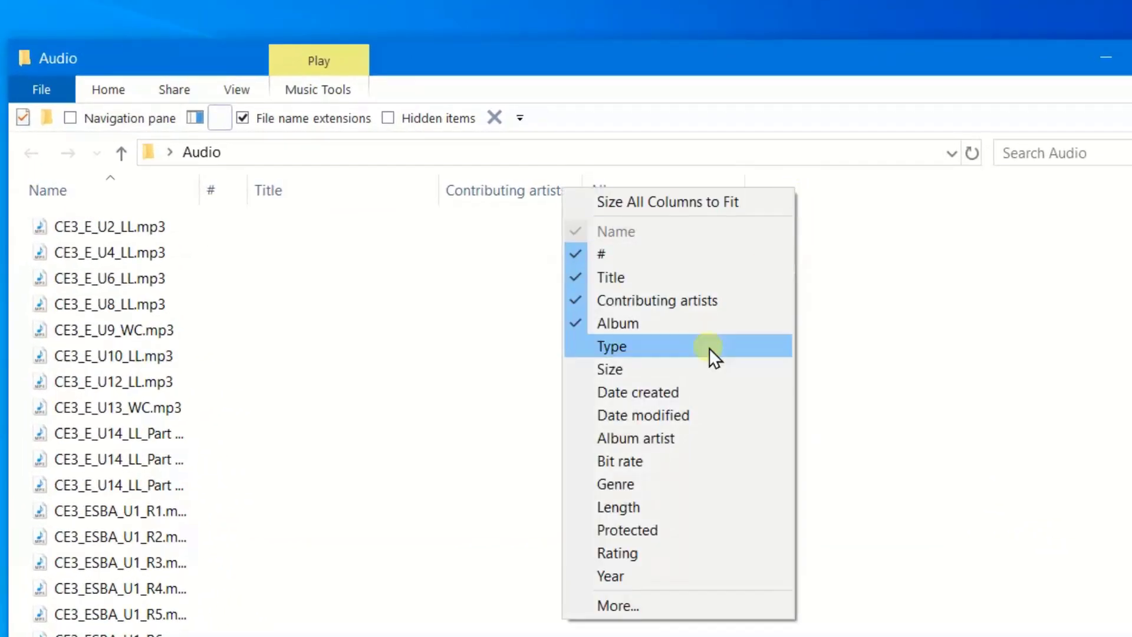
pyautogui.click(634, 507)
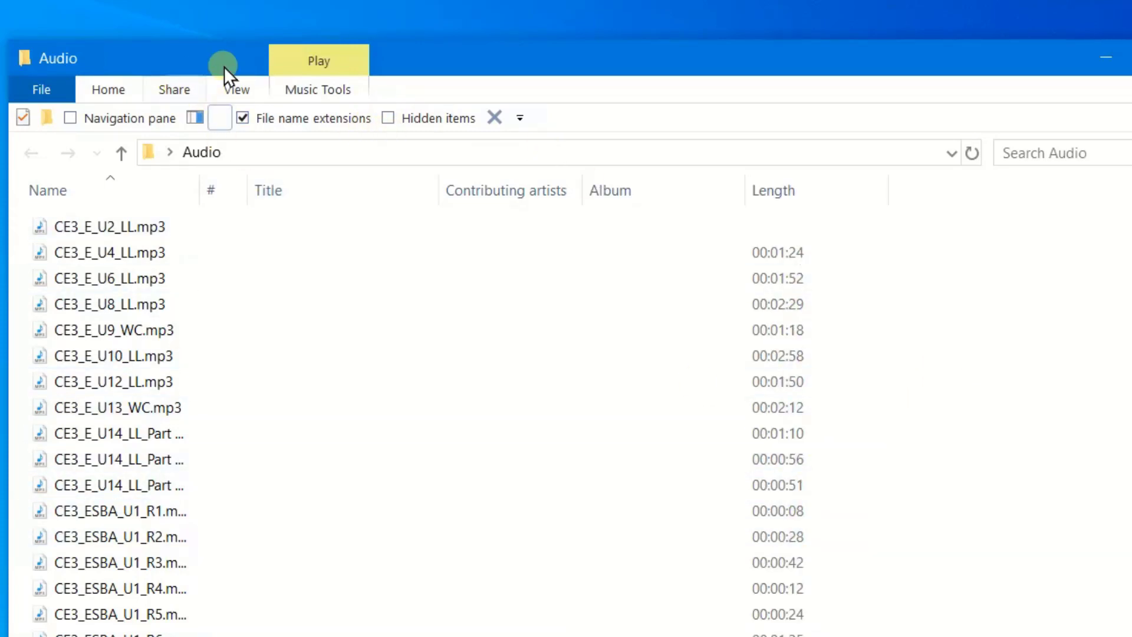
pyautogui.moveTo(433, 39); pyautogui.dragTo(367, 20)
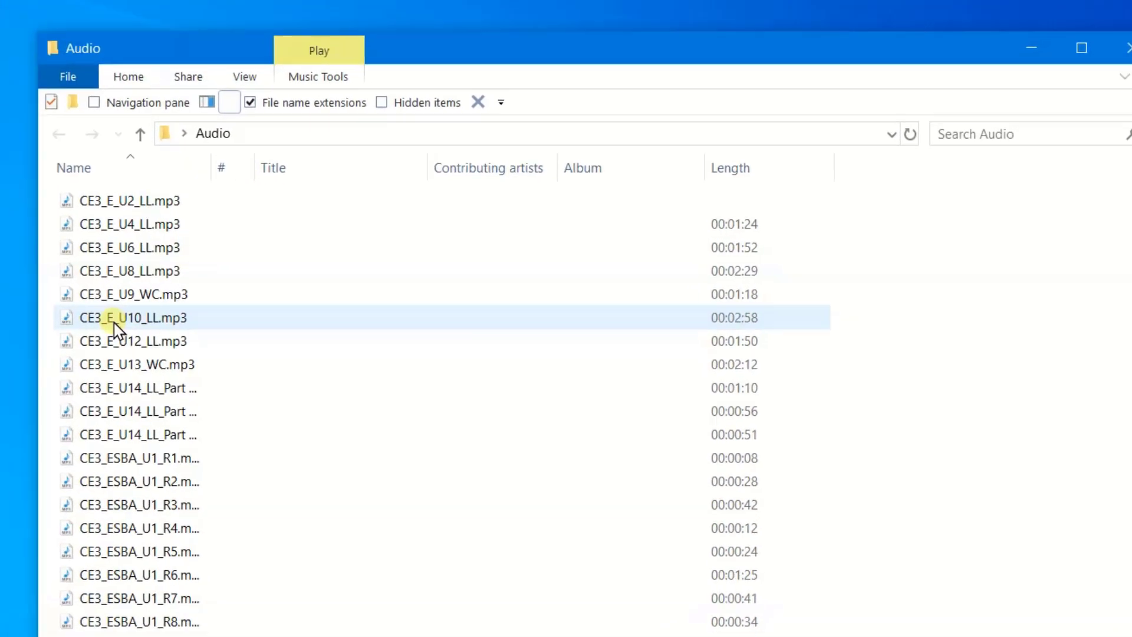
pyautogui.scroll(-7, 136, 340)
pyautogui.scroll(7, 138, 341)
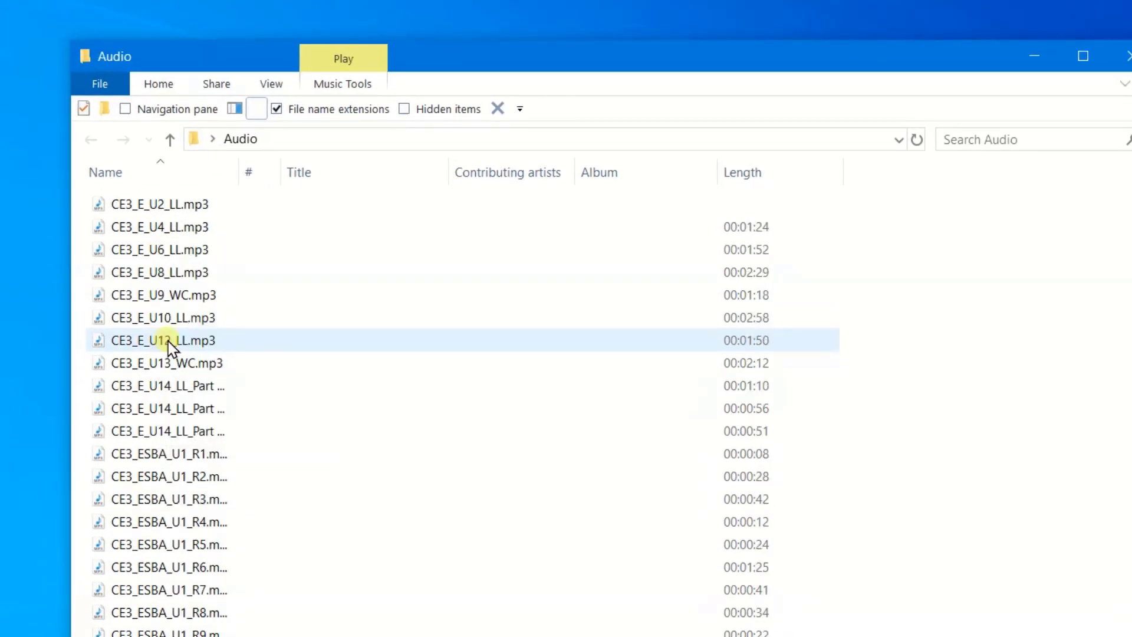